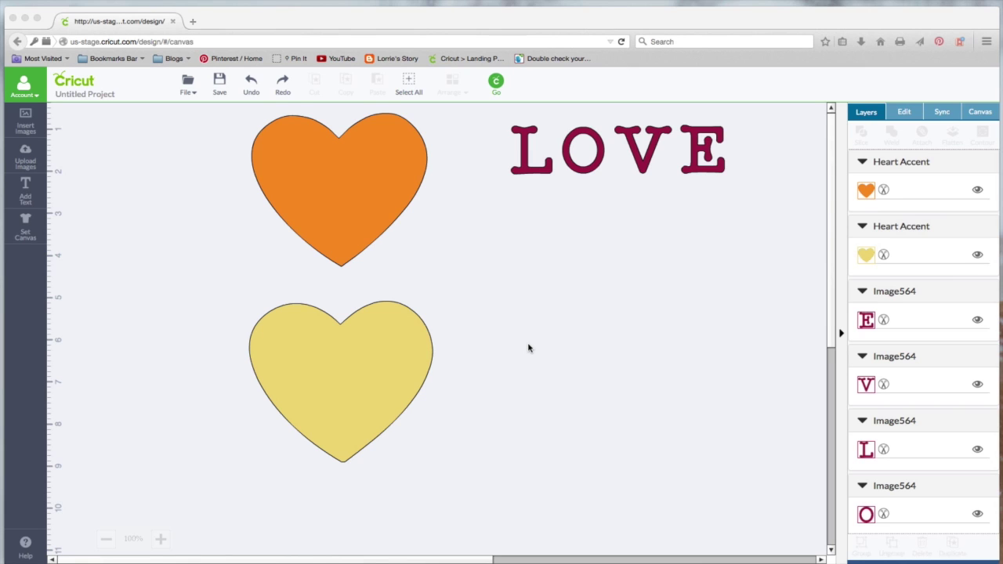
- Centre the orange heart on the yellow heart, slice them, and move the cut-out heart off the outline
left_click(443, 237)
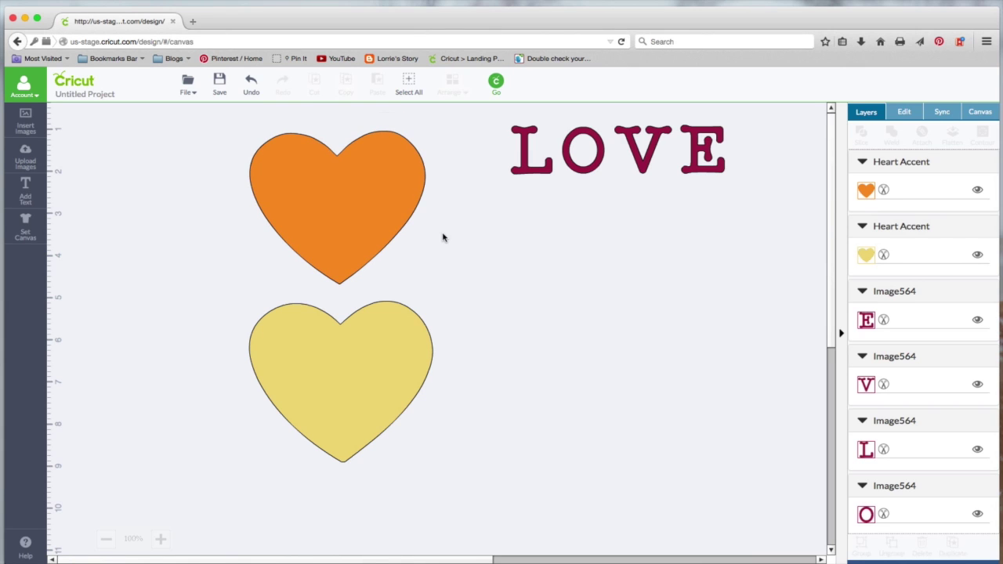
left_click(335, 210)
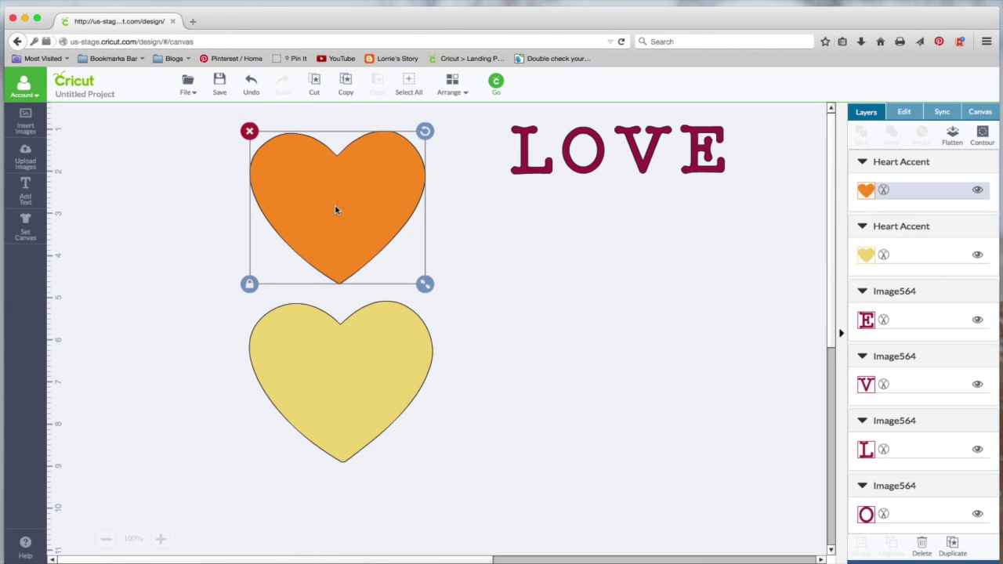
left_click_drag(336, 209, 339, 383)
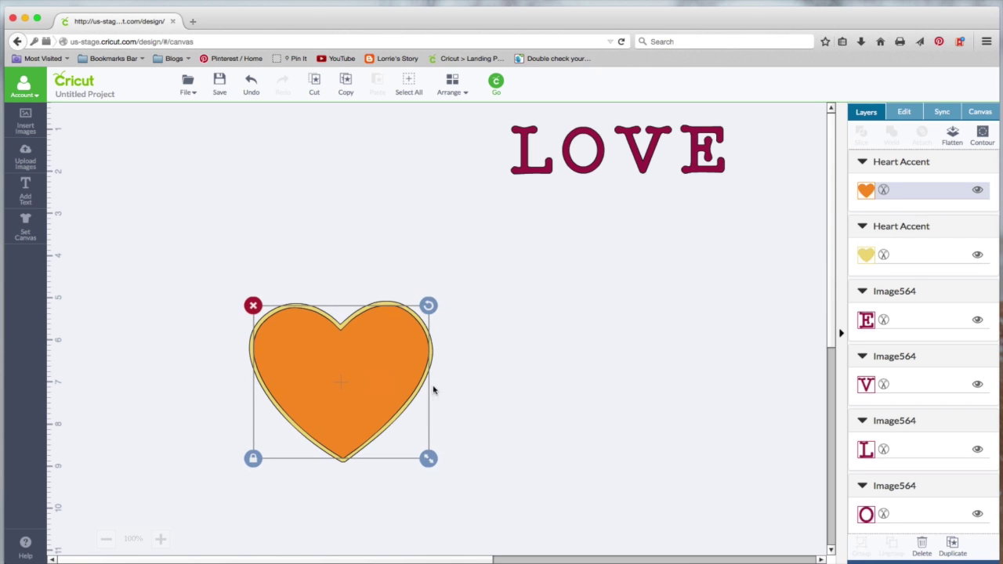
left_click_drag(185, 248, 504, 481)
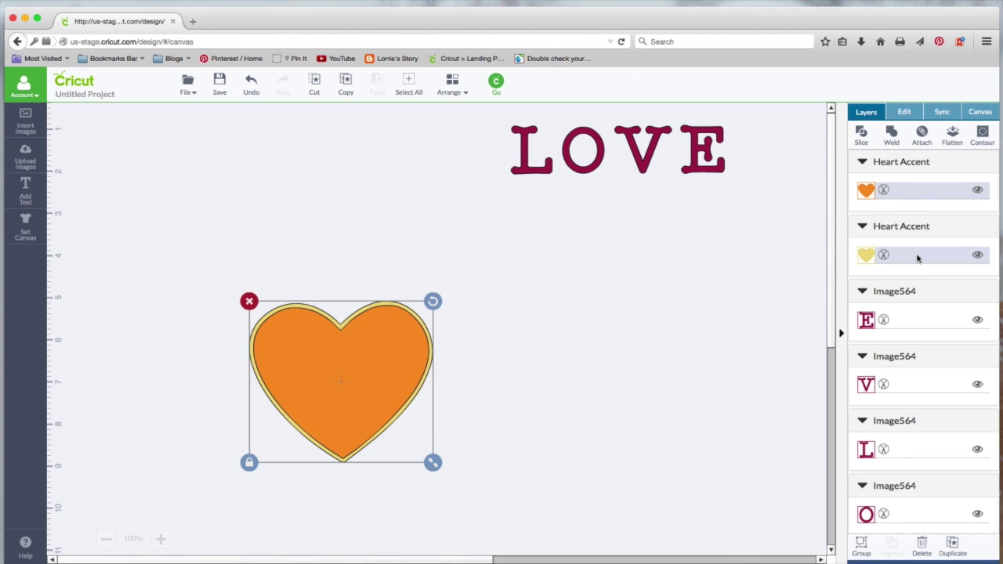
left_click(862, 133)
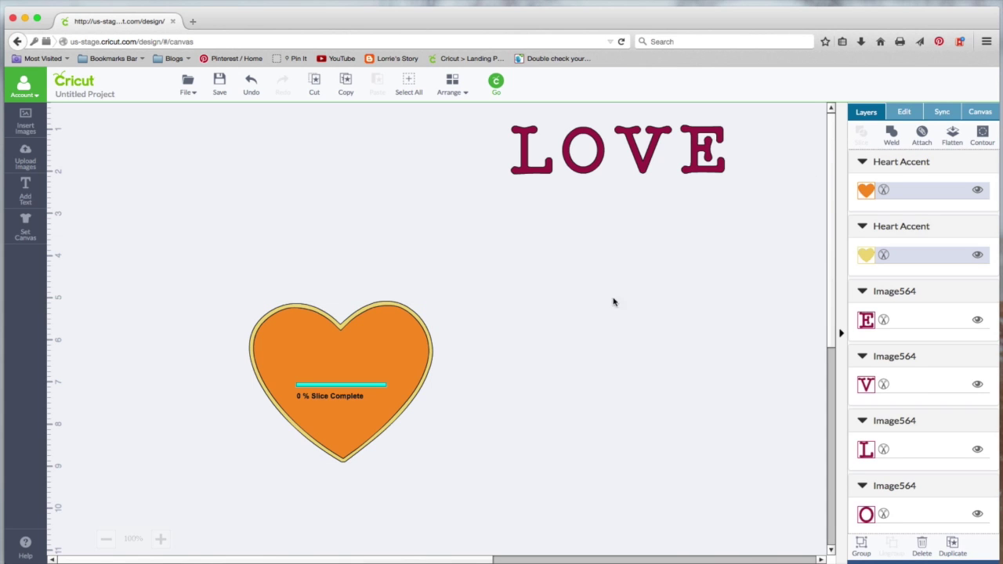
left_click_drag(372, 373, 613, 372)
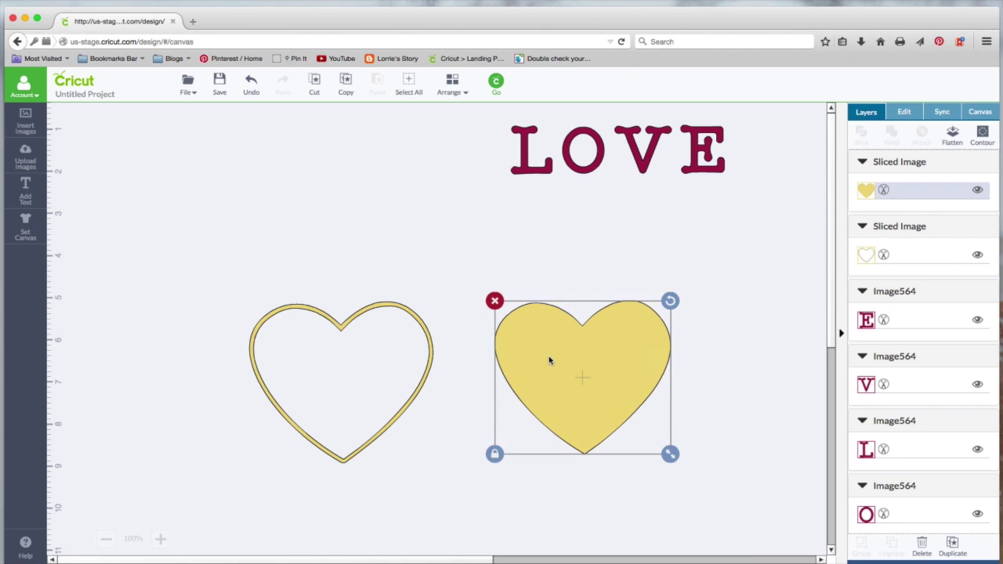
- Duplicate the solid yellow heart and centre a slightly smaller copy inside the original
left_click(953, 545)
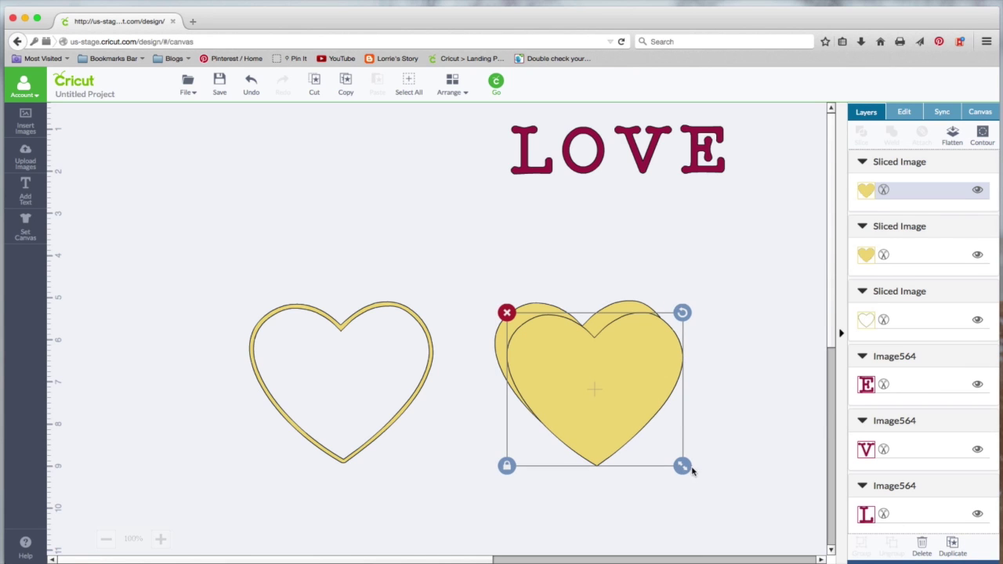
left_click_drag(682, 465, 657, 443)
left_click_drag(617, 380, 622, 382)
left_click(732, 417)
- Slice the two stacked yellow hearts and move the inner cut-out away from its thicker outline
left_click_drag(459, 258, 681, 493)
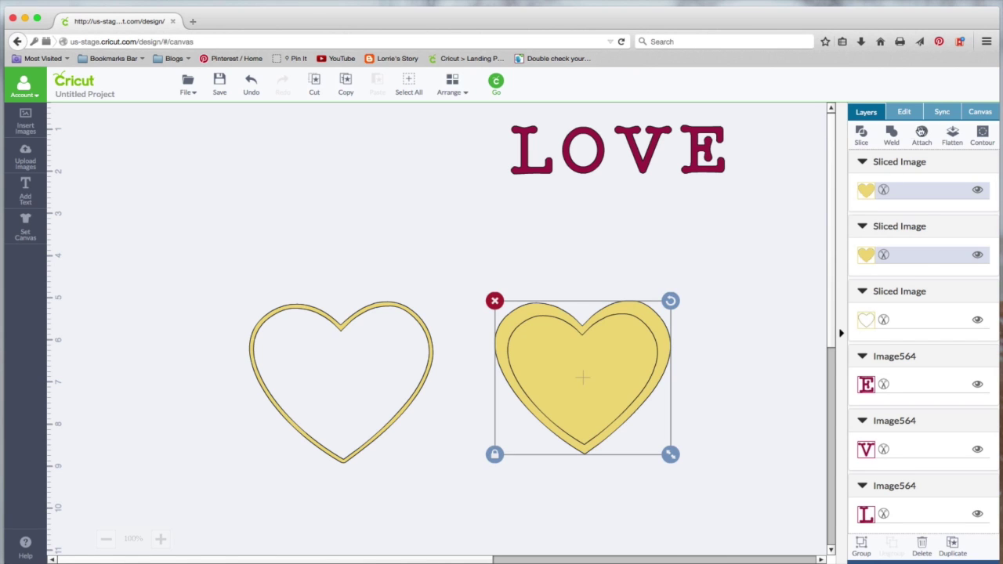
left_click(862, 134)
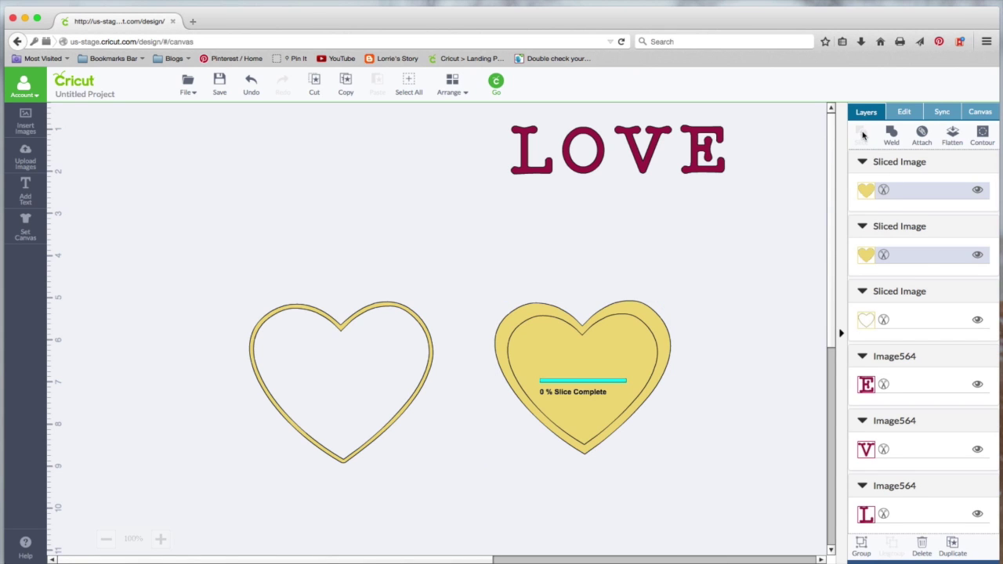
left_click_drag(619, 346, 410, 199)
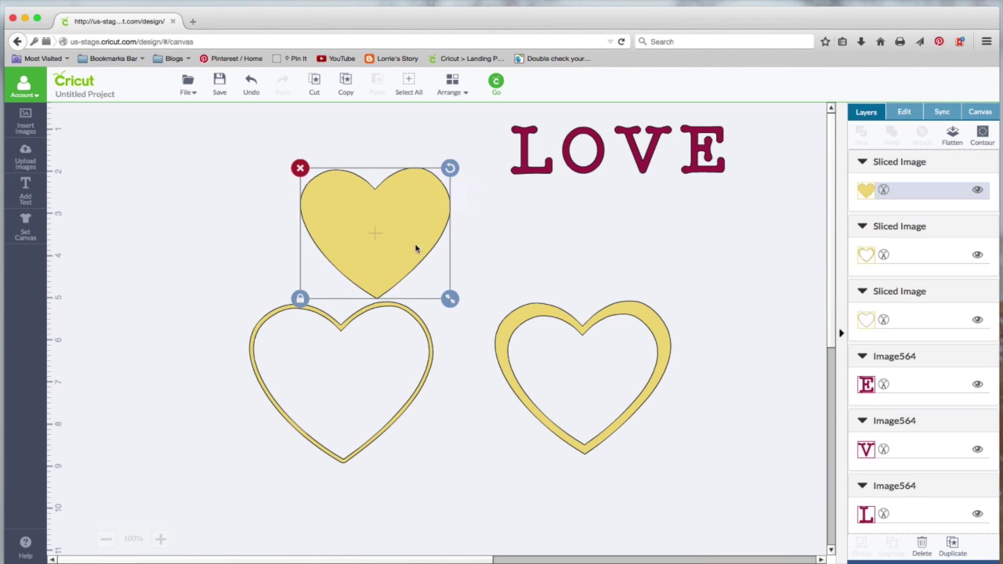
- Undo both slices, the duplicated heart and the move of the orange heart onto the yellow one
left_click(251, 83)
left_click(251, 83)
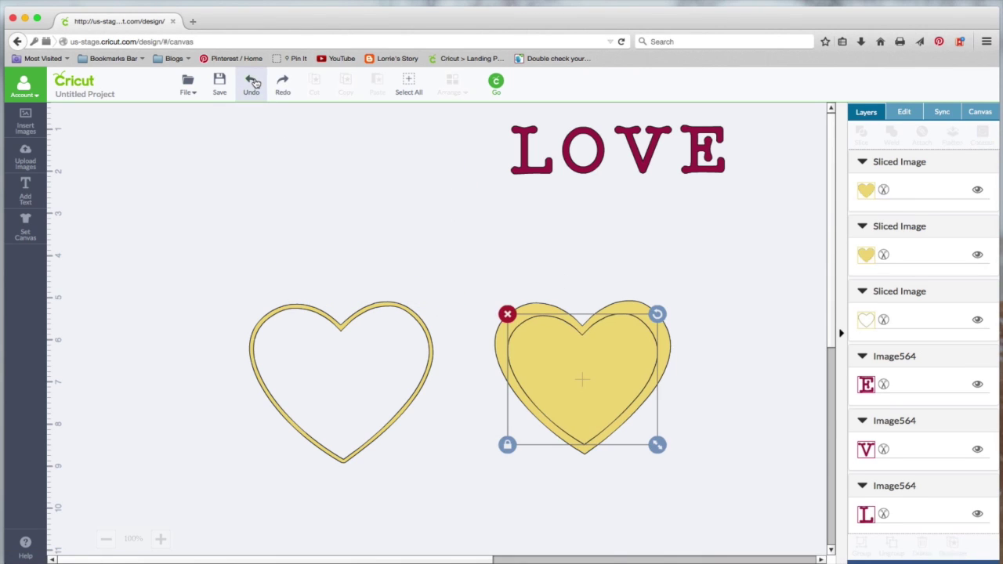
left_click(252, 83)
left_click(251, 83)
left_click(252, 83)
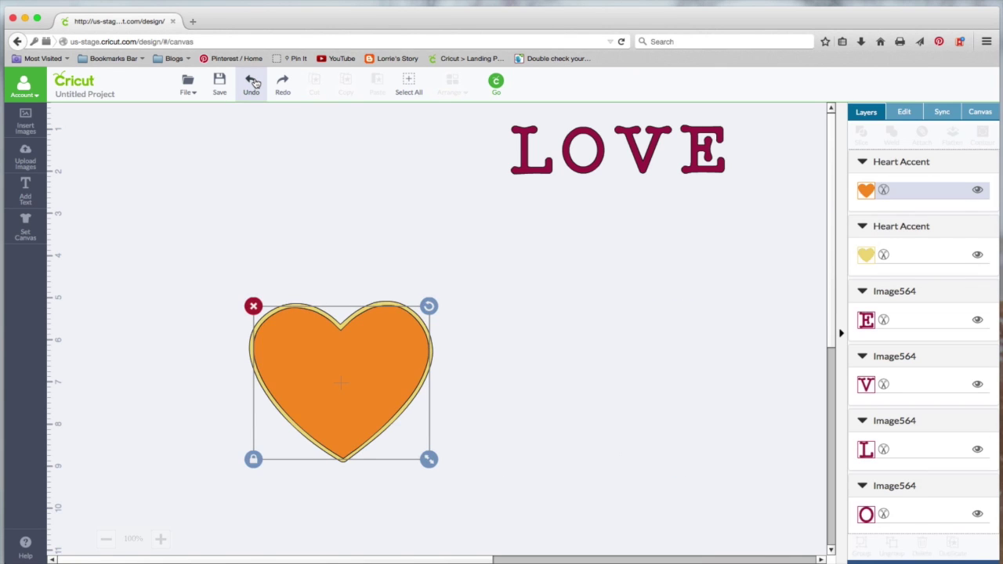
left_click(253, 84)
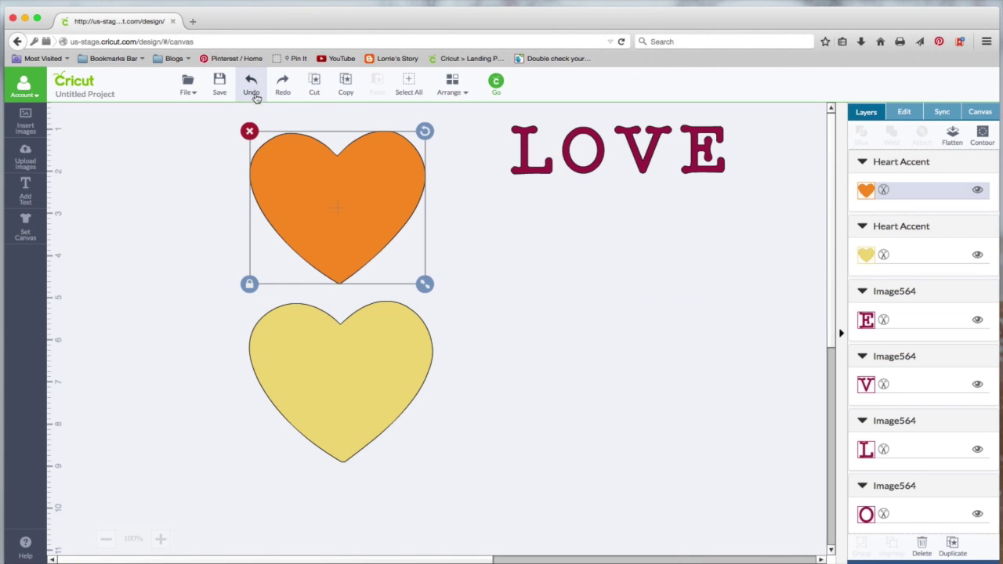
left_click(493, 384)
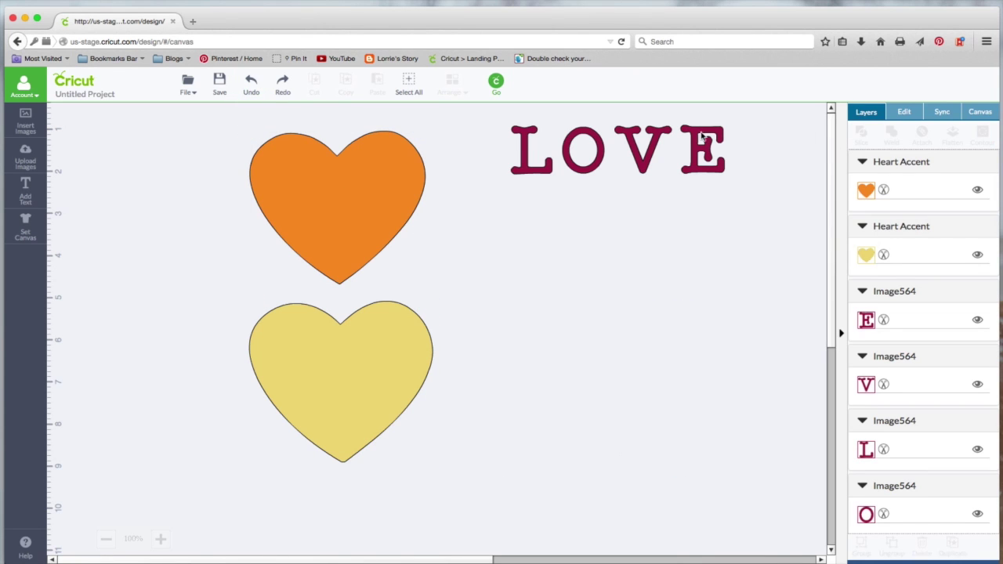
- Overlap the orange heart with the lower right of the yellow heart, weld them, and move the welded shape aside
left_click_drag(370, 209, 504, 397)
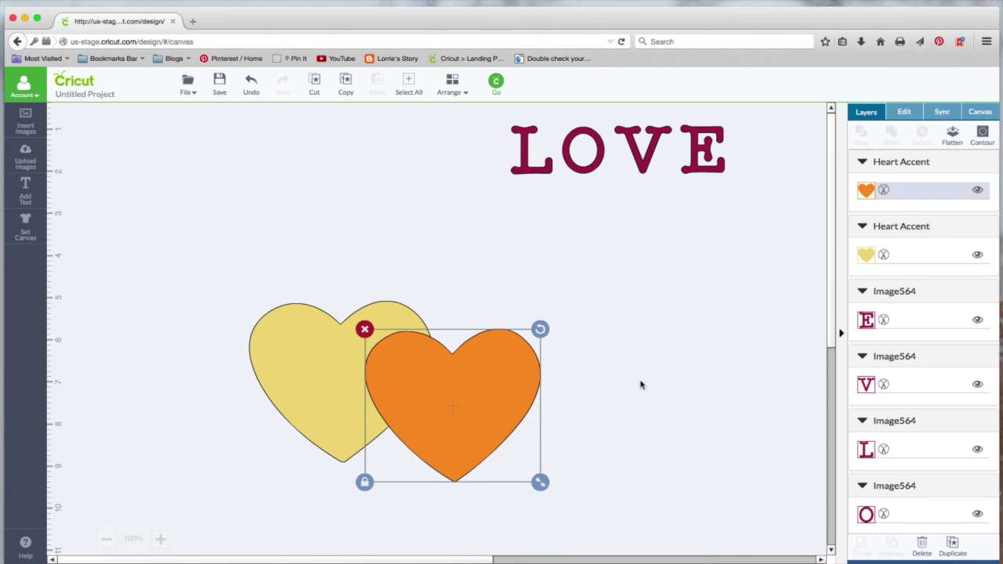
left_click(641, 385)
left_click_drag(190, 275, 635, 501)
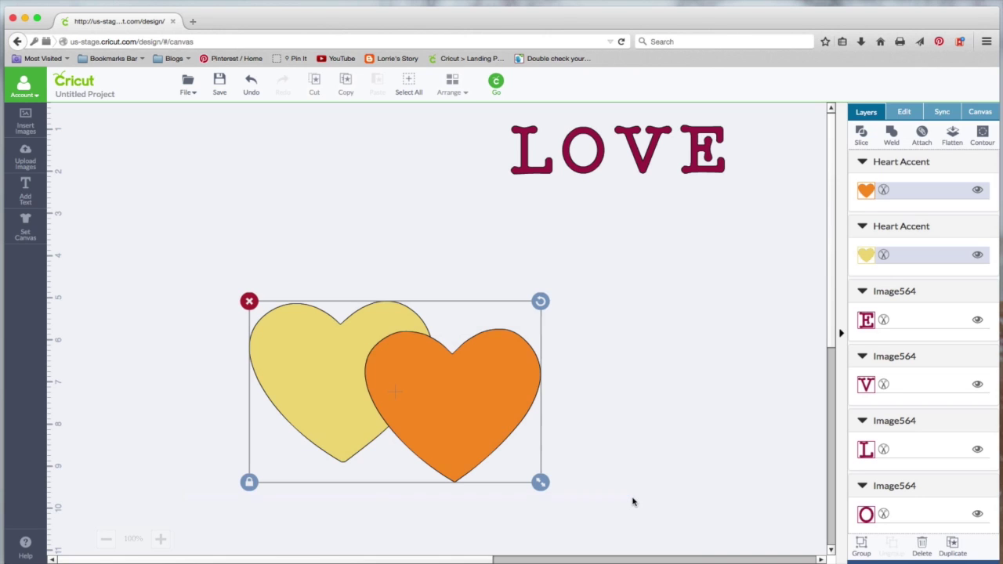
left_click(893, 135)
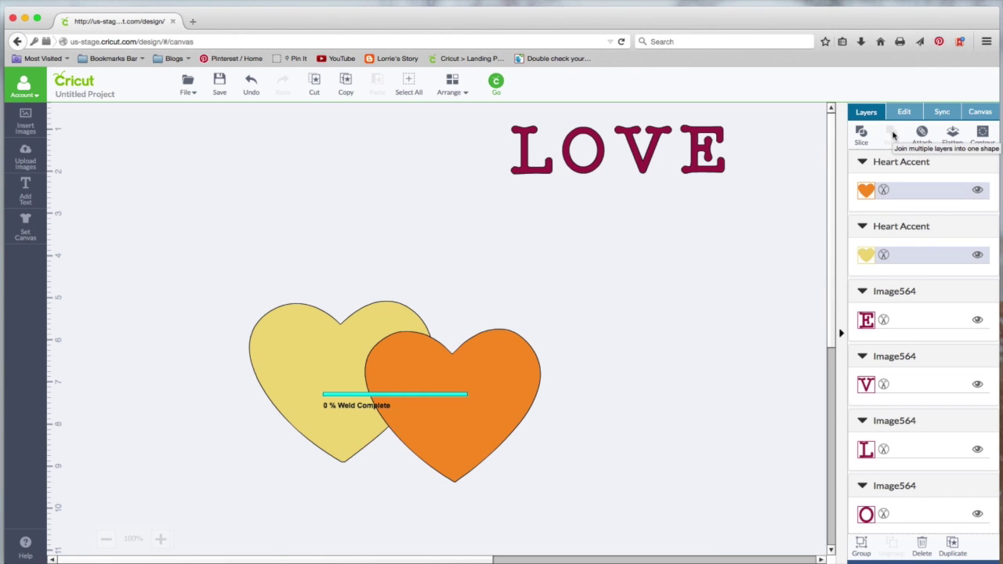
left_click_drag(477, 426, 517, 349)
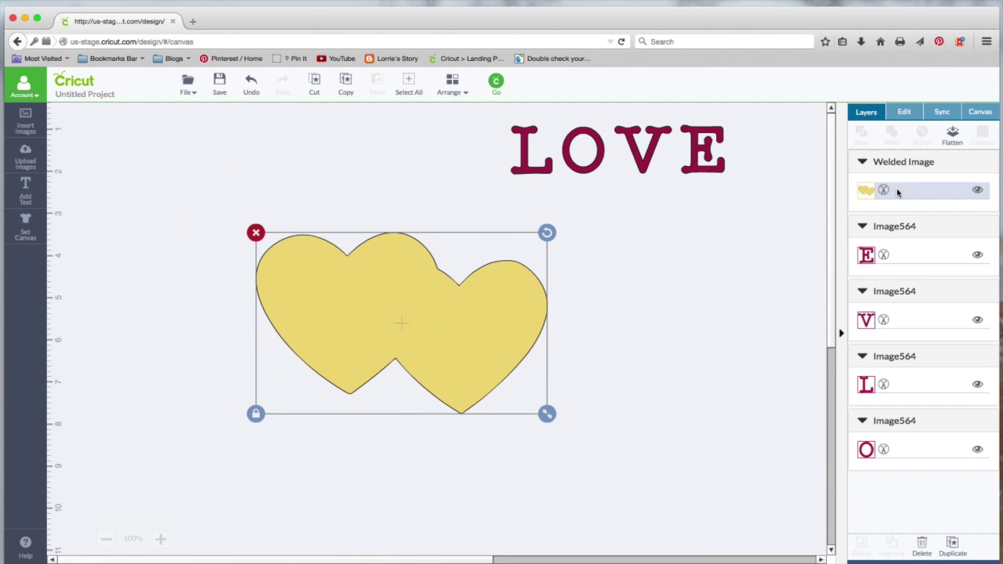
left_click_drag(497, 363, 389, 315)
- Move the letters L, O, V and E together in one row so that neighbouring letters overlap slightly
left_click_drag(551, 171, 551, 224)
left_click_drag(592, 173, 575, 229)
left_click_drag(647, 166, 609, 225)
left_click_drag(700, 164, 642, 223)
left_click(679, 273)
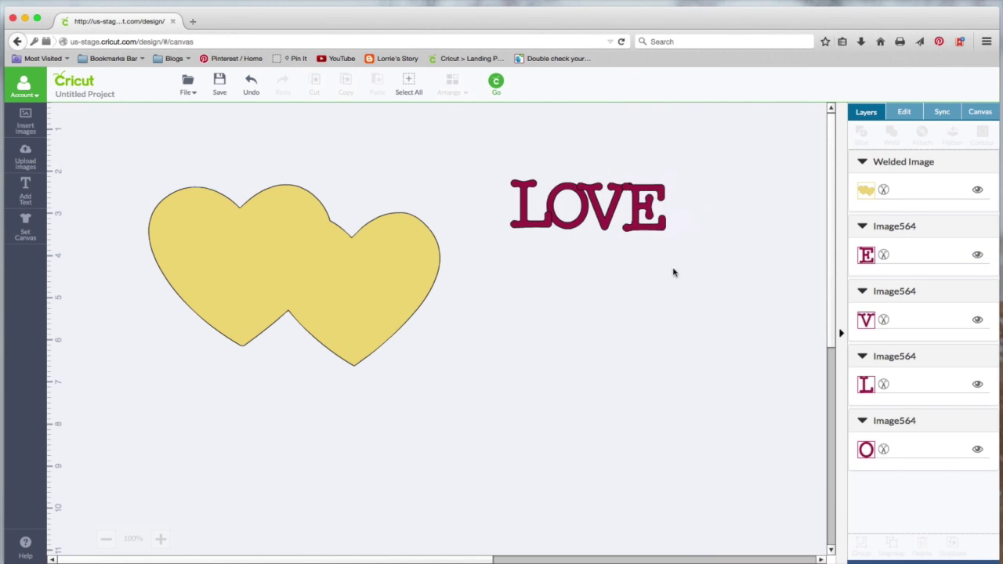
- Weld the four overlapping LOVE letters into one shape and move it slightly upward
left_click(632, 202)
left_click(592, 281)
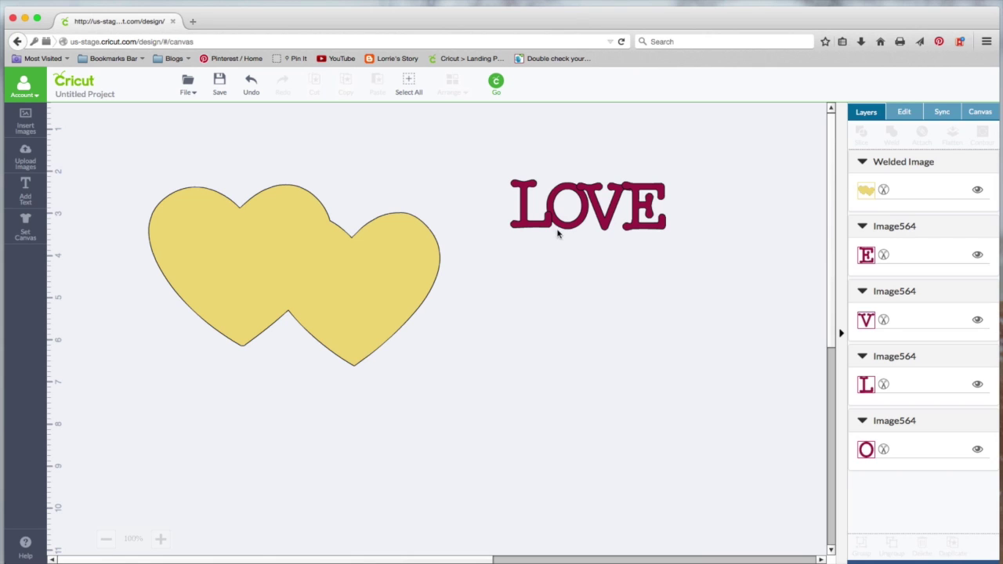
left_click_drag(487, 157, 697, 260)
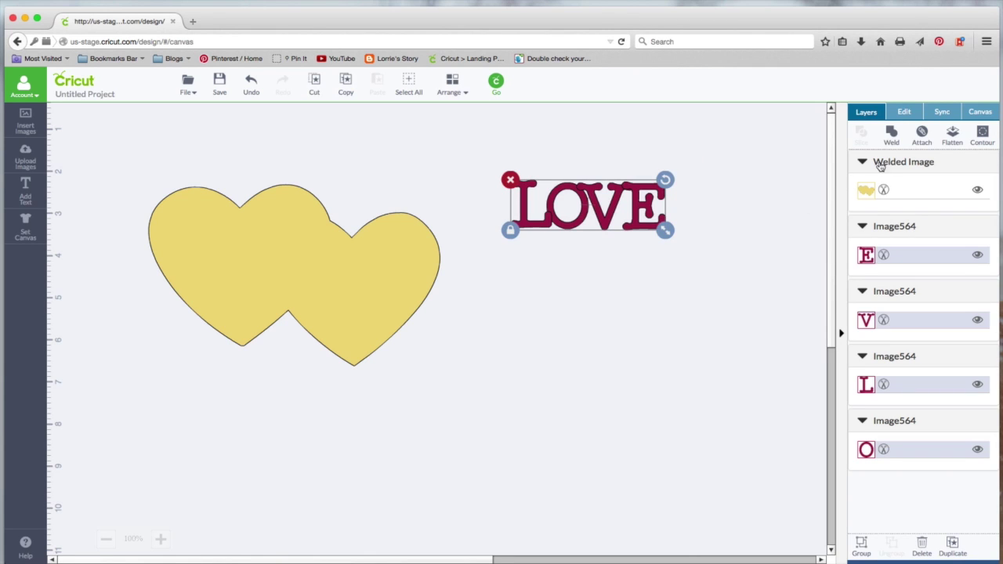
left_click(892, 133)
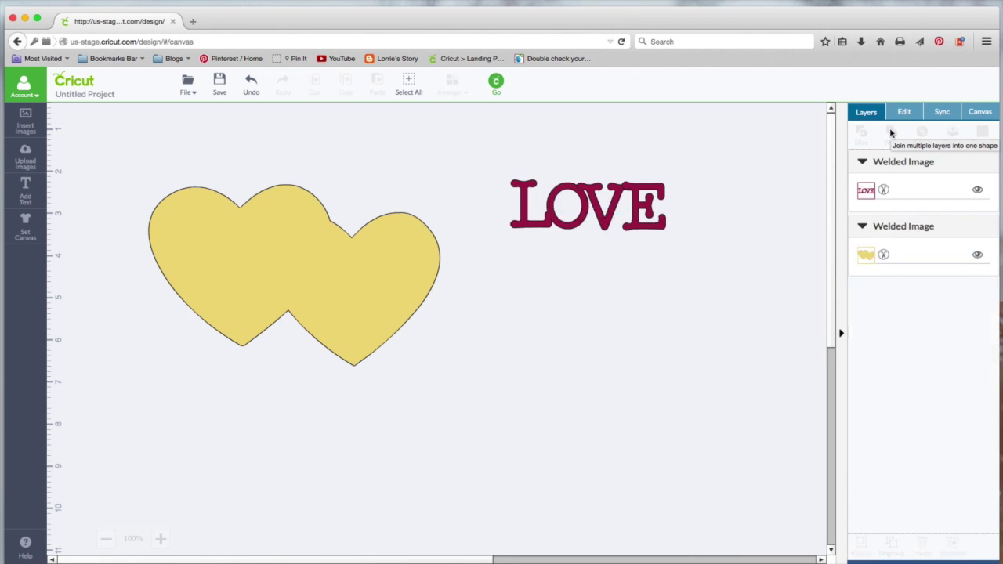
left_click(648, 228)
left_click_drag(665, 204, 673, 176)
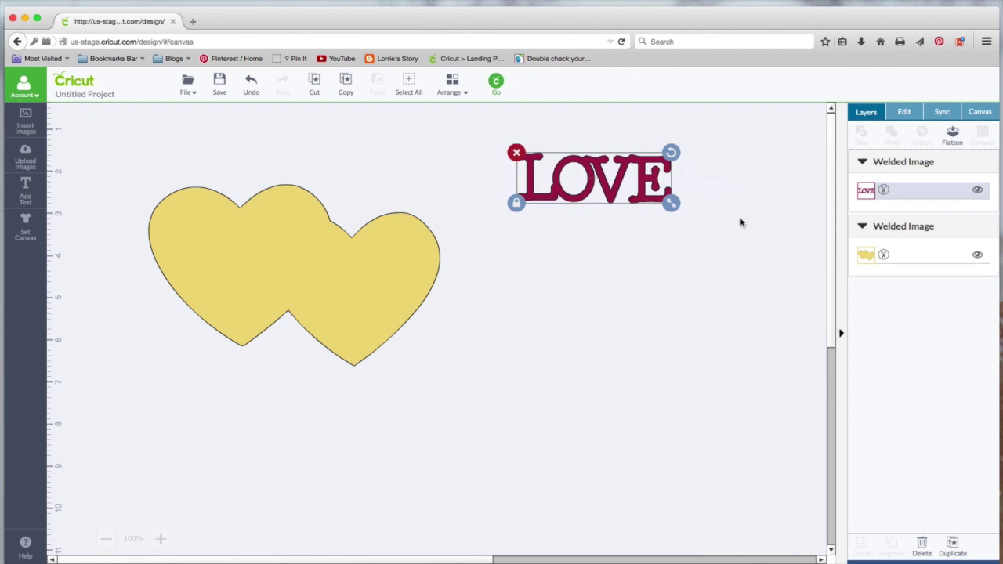
- Undo both welds, the letter moves and the overlapping placement of the orange heart
left_click(250, 83)
left_click(250, 83)
left_click(250, 83)
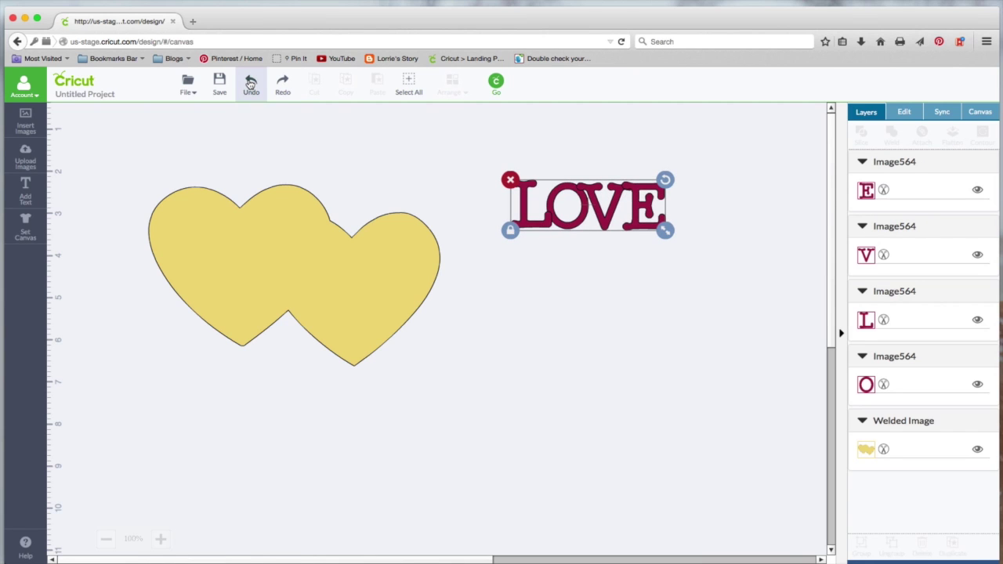
left_click(250, 83)
left_click(250, 83)
left_click(250, 83)
left_click(250, 83)
left_click(250, 84)
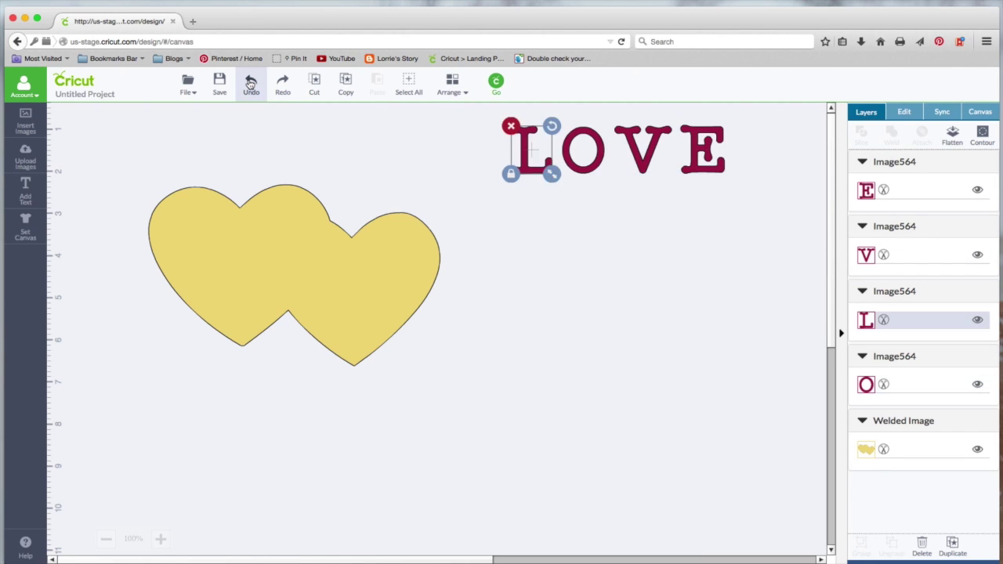
left_click(250, 83)
left_click(250, 83)
left_click(250, 83)
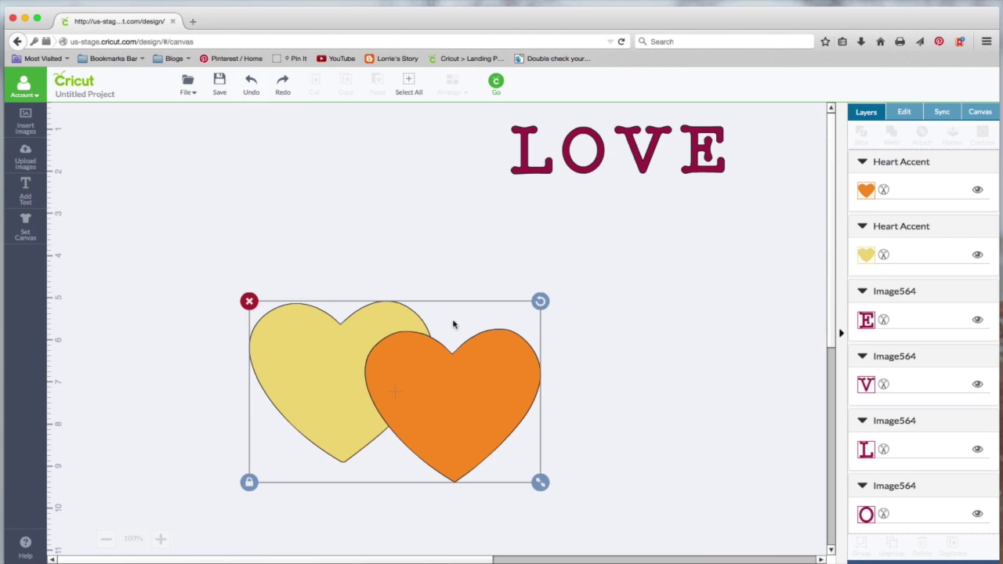
left_click(251, 87)
left_click(476, 317)
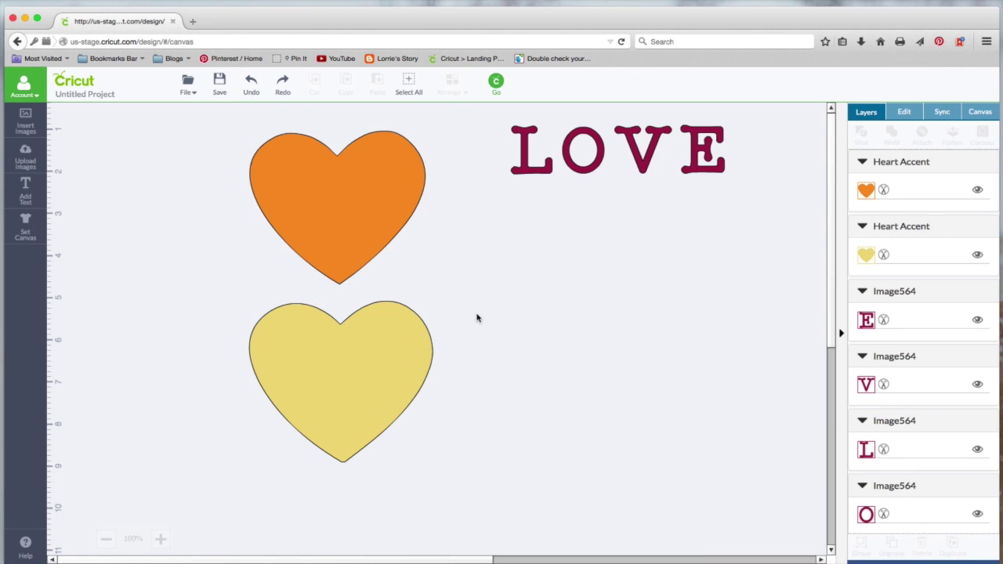
- Move the yellow heart below the LOVE letters and shrink the orange heart to about half its size on the open canvas
left_click_drag(392, 347, 702, 310)
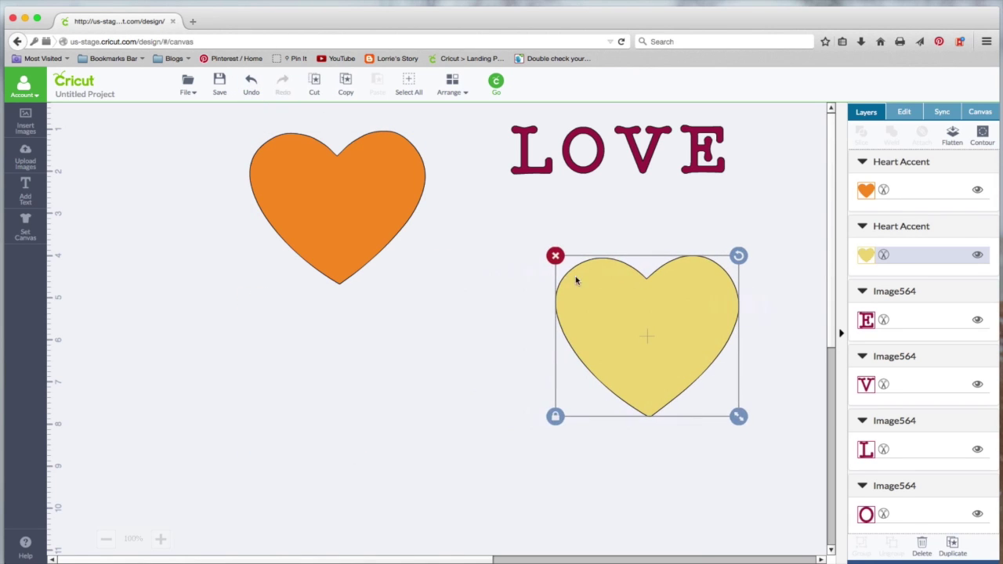
left_click_drag(385, 230, 389, 315)
left_click_drag(425, 356, 350, 283)
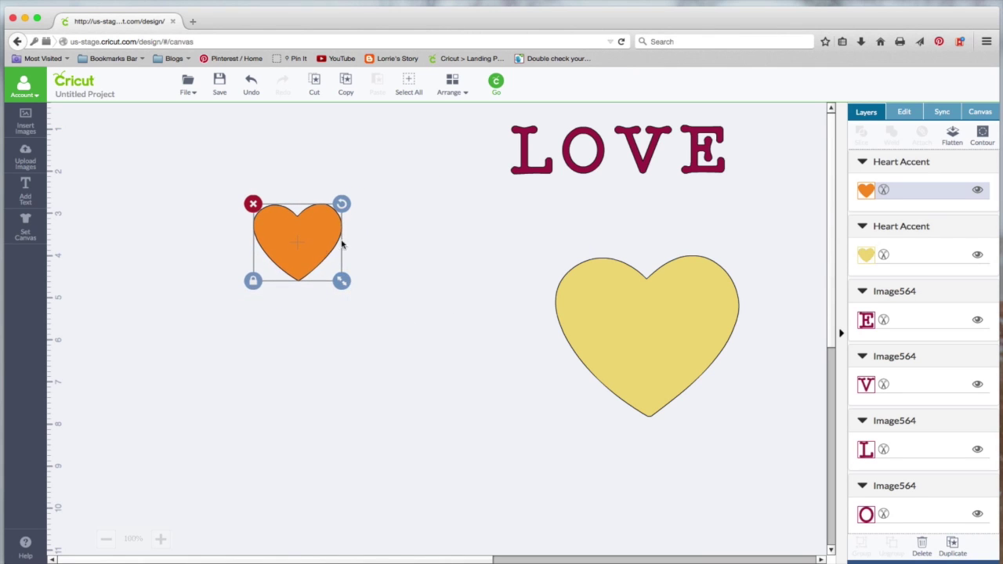
left_click_drag(334, 246, 392, 250)
- Enlarge the four LOVE letters together, keeping their proportions
mouse_move(524, 166)
left_mouse_down()
mouse_move(283, 230)
mouse_move(264, 259)
mouse_move(410, 167)
mouse_move(532, 179)
mouse_move(528, 173)
left_mouse_up()
left_click_drag(461, 116, 772, 246)
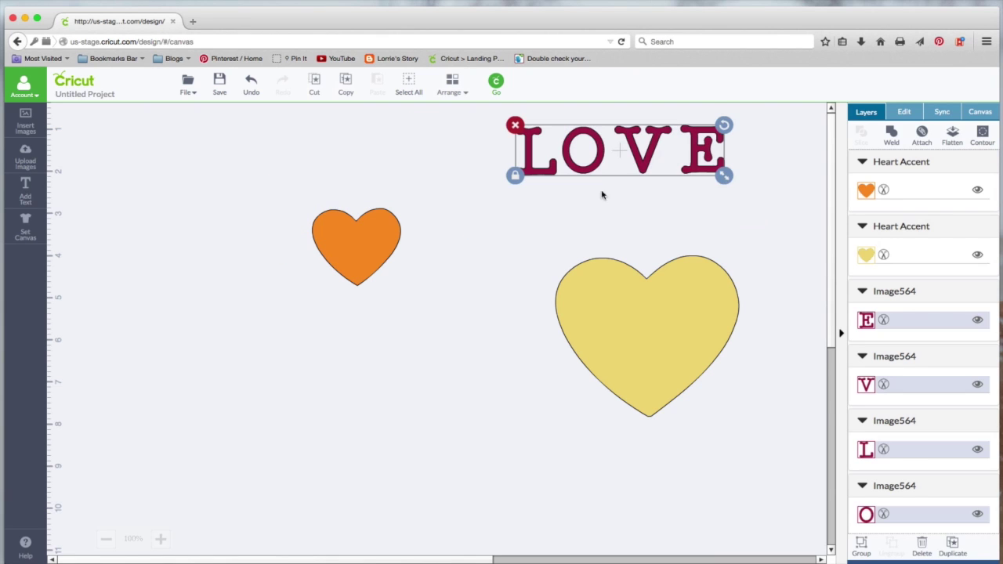
left_click_drag(725, 167, 808, 229)
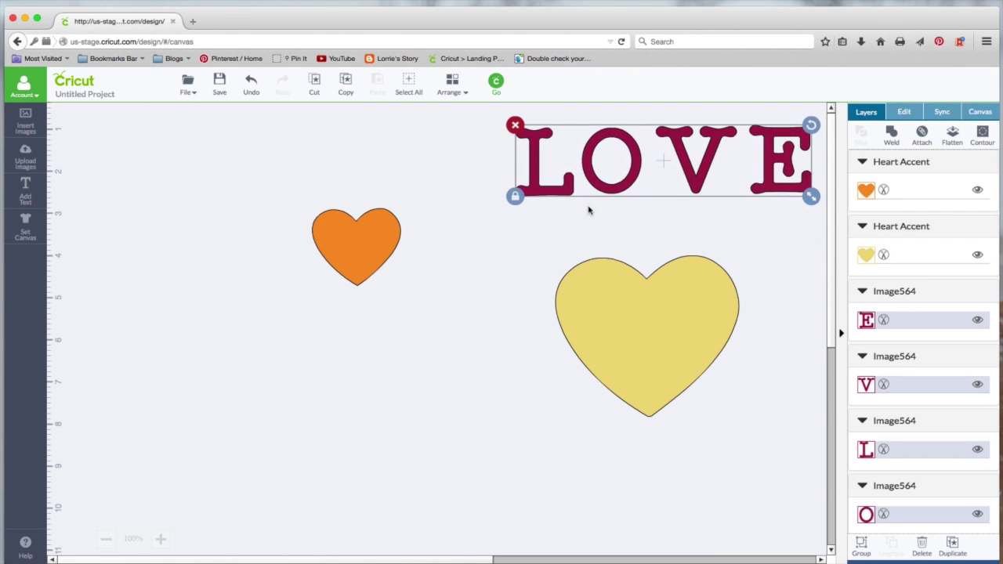
- Place the L left of the orange heart, the V below the L, and the E beside the V
left_click(569, 208)
left_click_drag(562, 188, 337, 275)
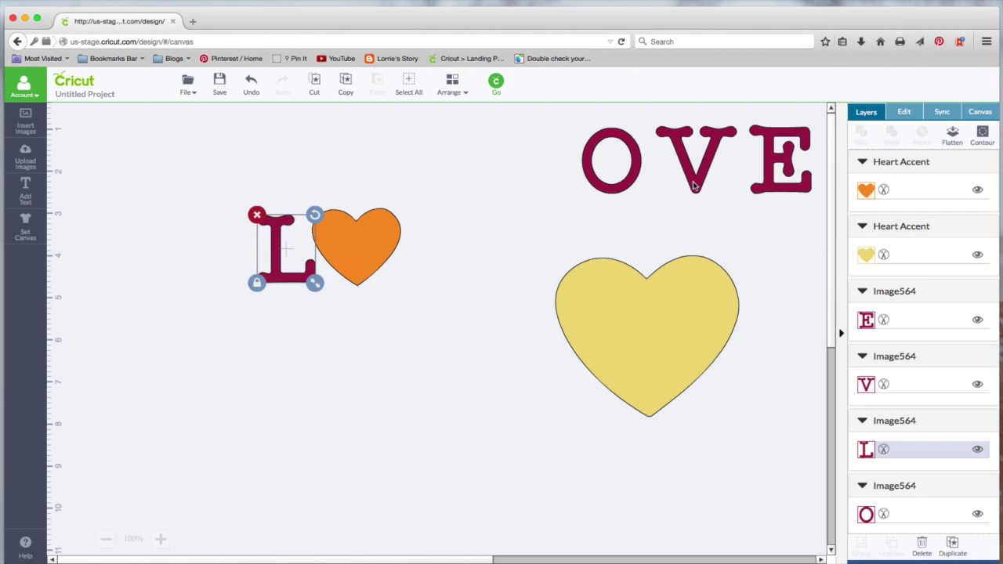
left_click_drag(682, 186, 292, 352)
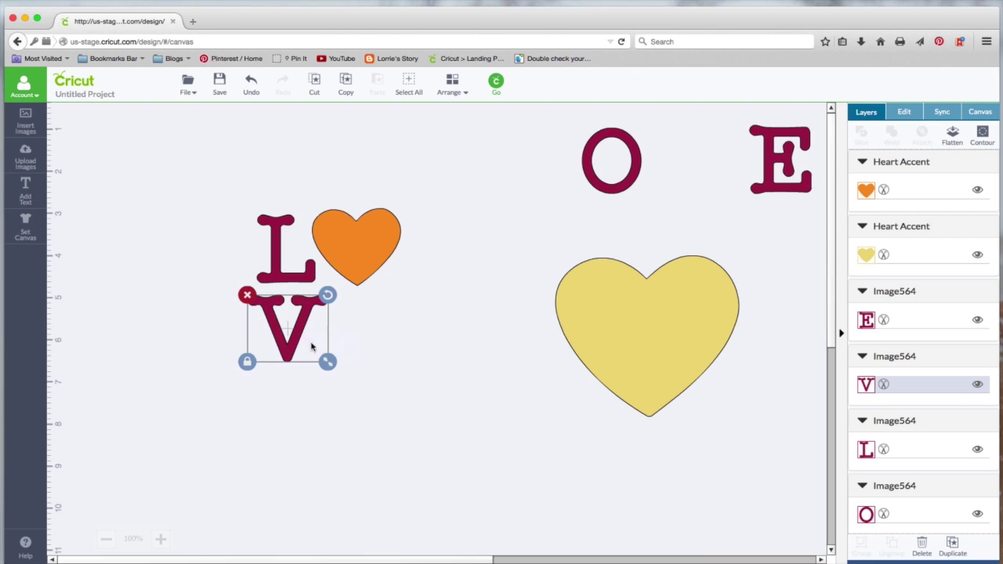
left_click_drag(805, 161, 350, 355)
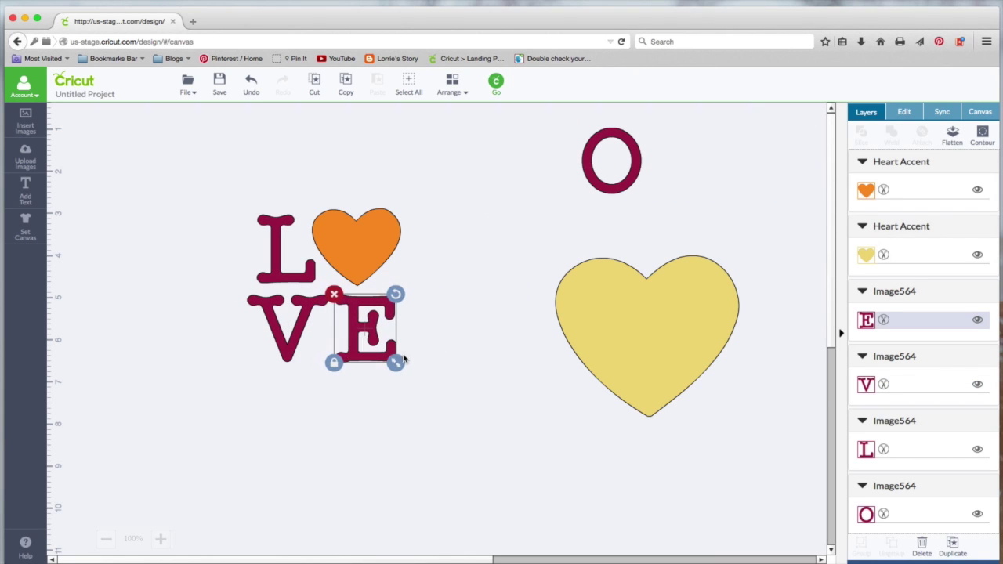
- Hide the yellow heart on the canvas
left_click(676, 364)
left_click(977, 254)
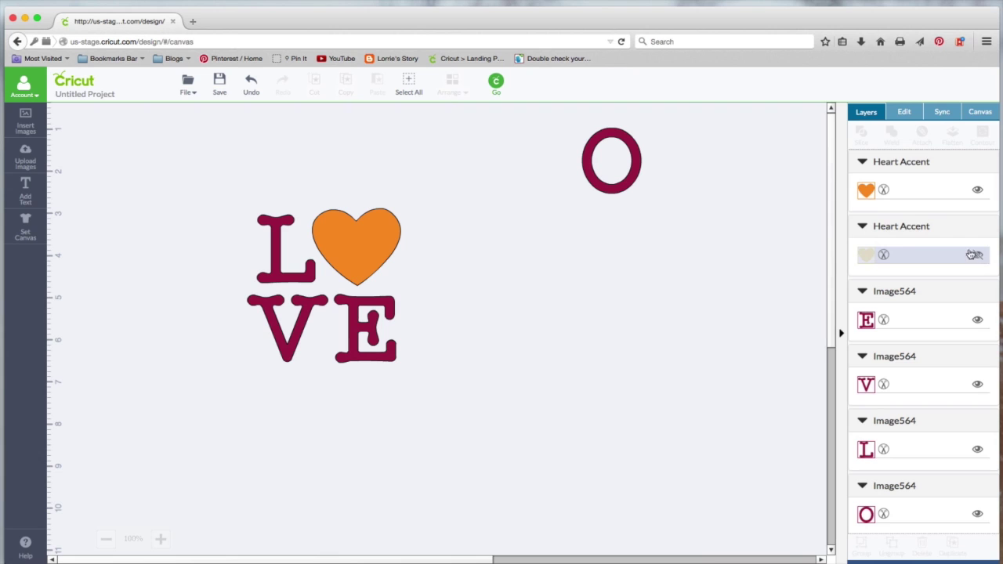
- Hide the leftover letter O on the canvas and nudge the E up slightly beside the V
left_click(628, 185)
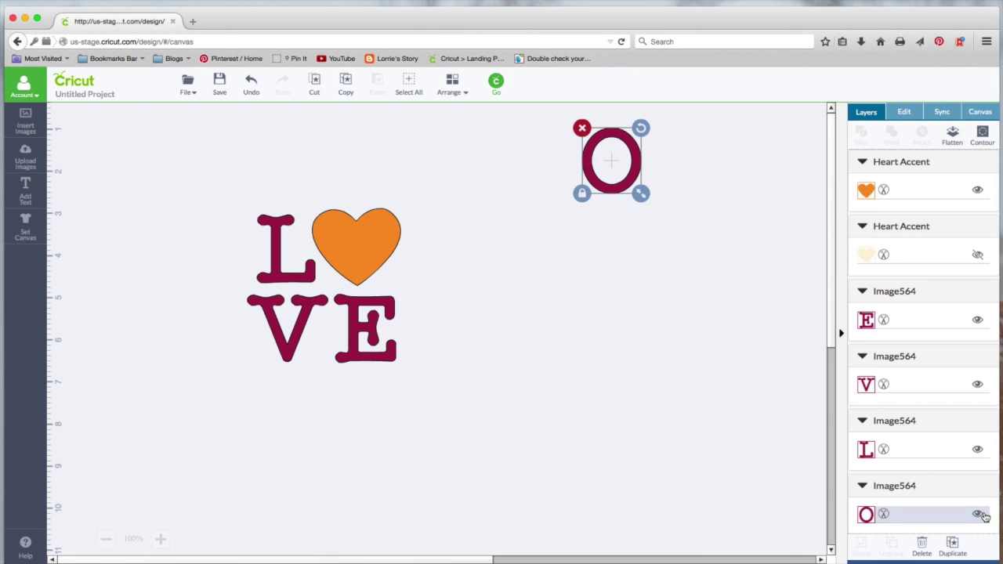
left_click(978, 514)
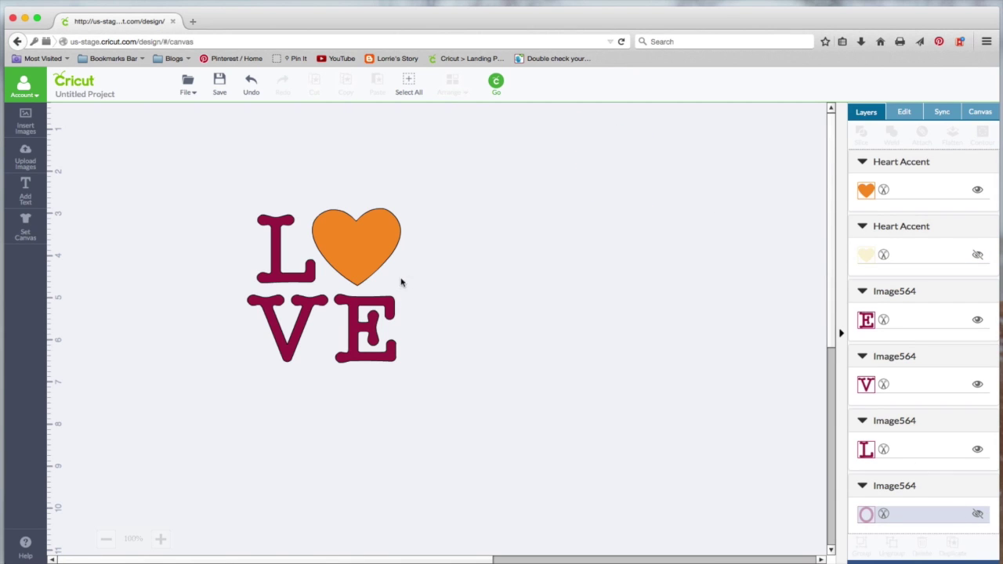
left_click(395, 306)
left_click(475, 231)
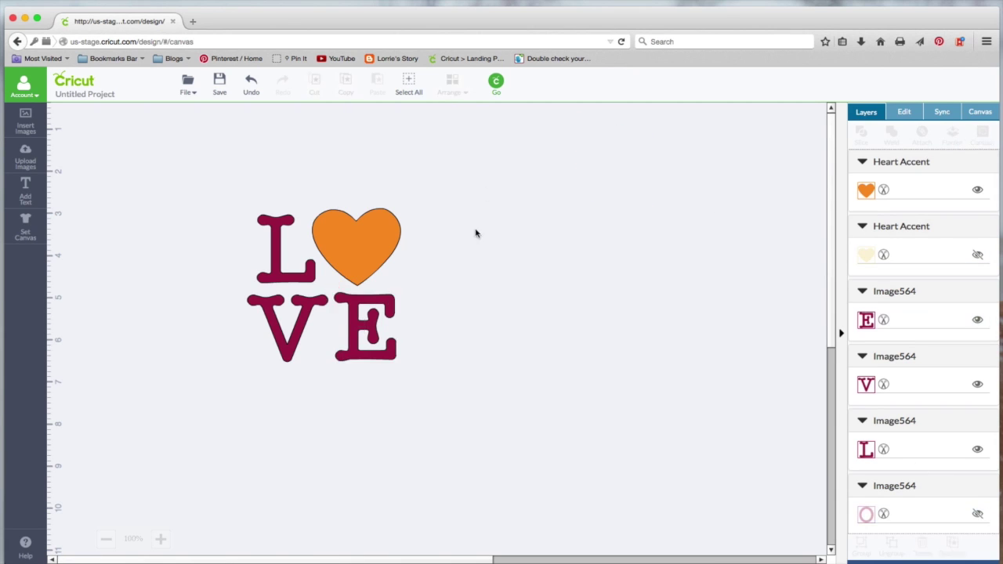
- Preview the cutting mats for the separate letters and the orange heart, and return to the canvas
left_click(495, 83)
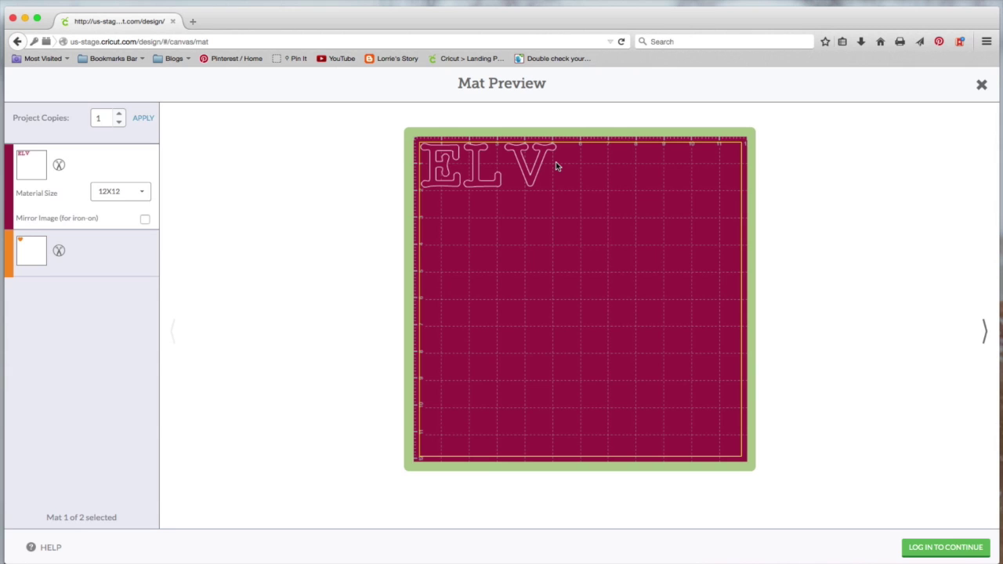
left_click(102, 250)
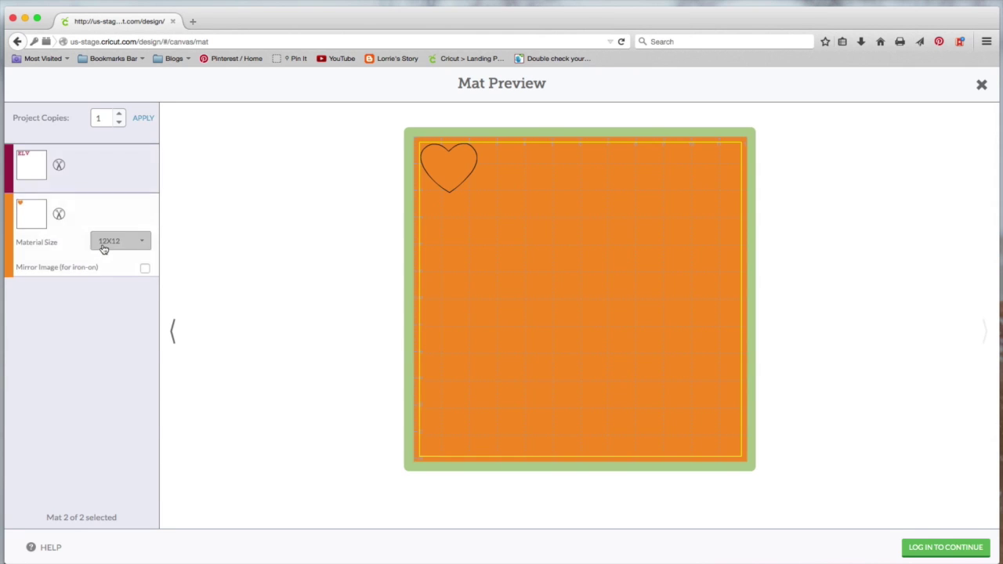
left_click(101, 173)
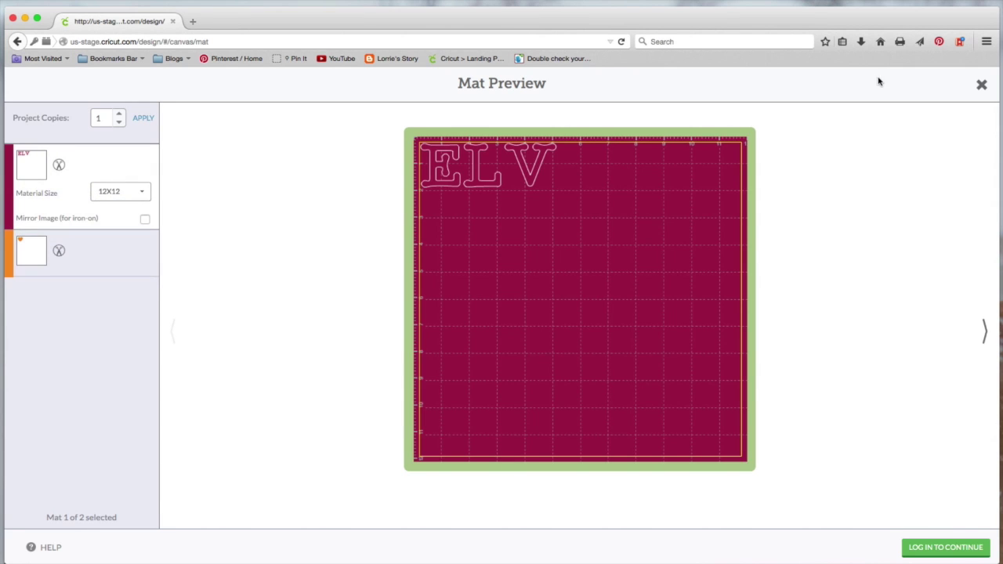
left_click(982, 86)
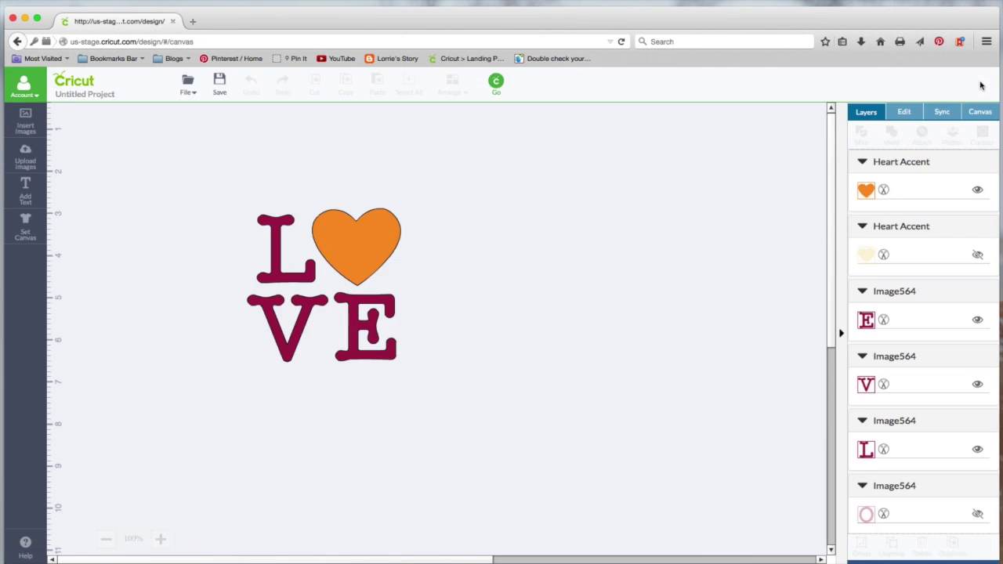
- Attach the L, V and E to each other to hold their stacked arrangement
left_click(275, 271)
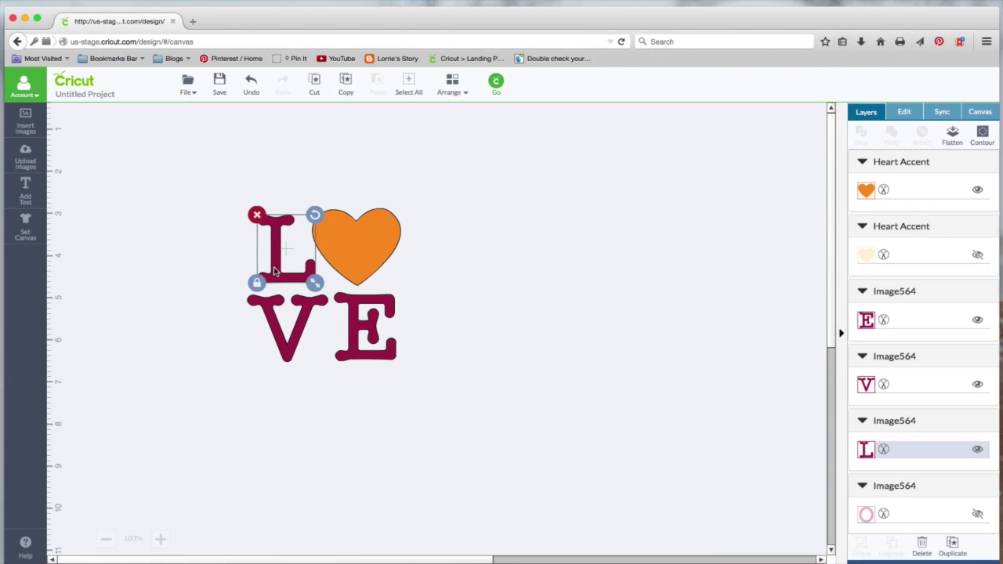
left_click(295, 339, "shift")
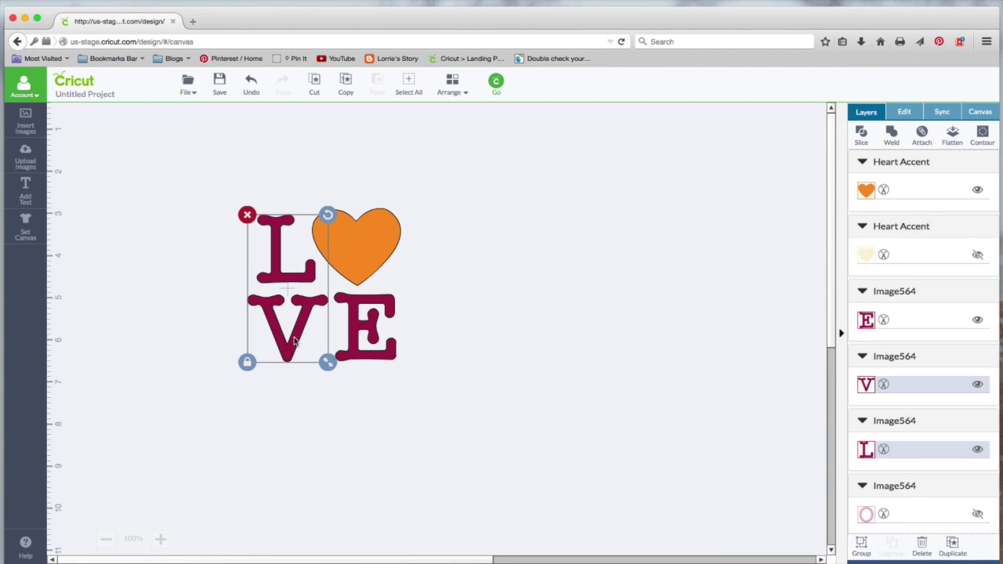
left_click(355, 345, "shift")
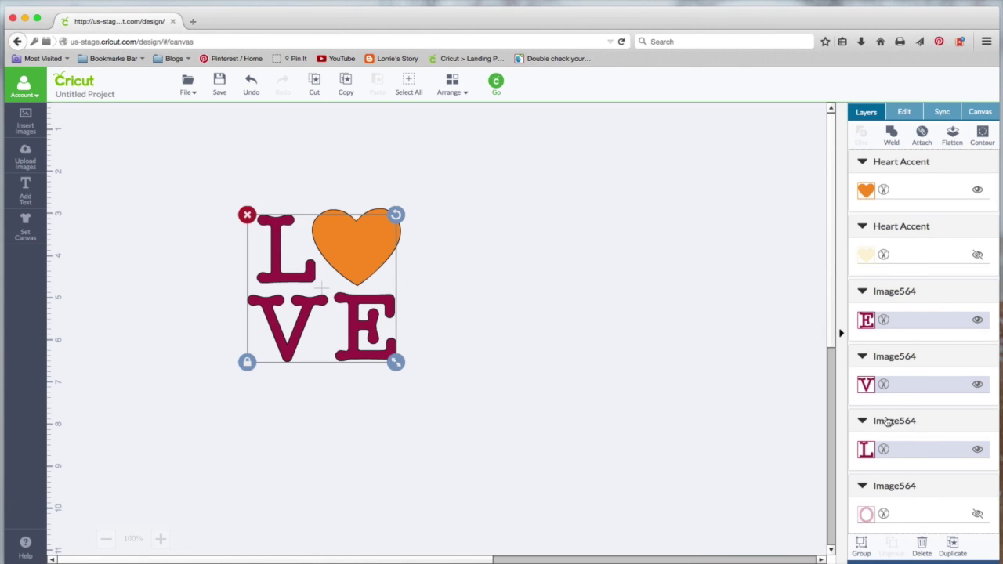
left_click(922, 134)
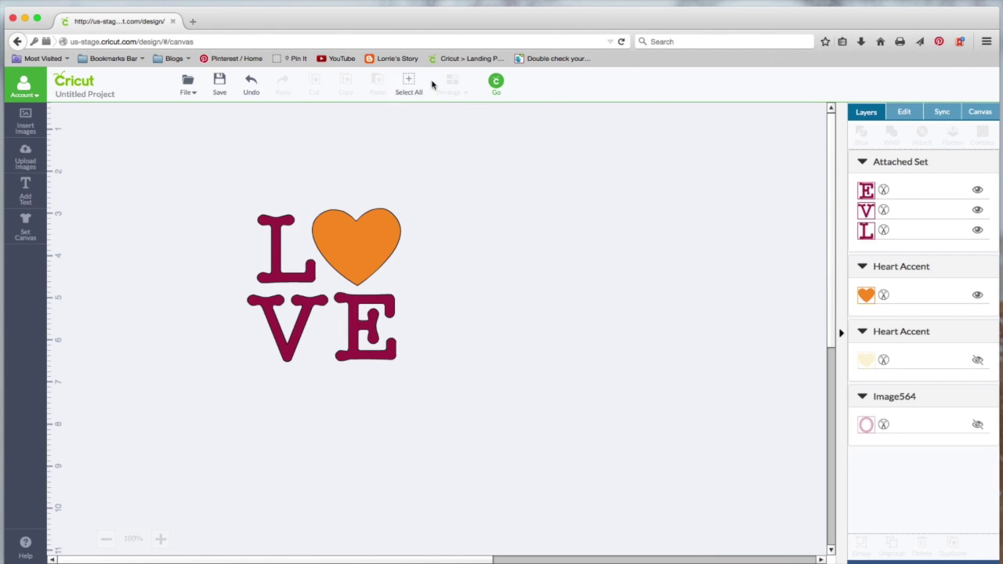
- Preview the cutting mats for the attached letters and the orange heart, and return to the canvas
left_click(495, 81)
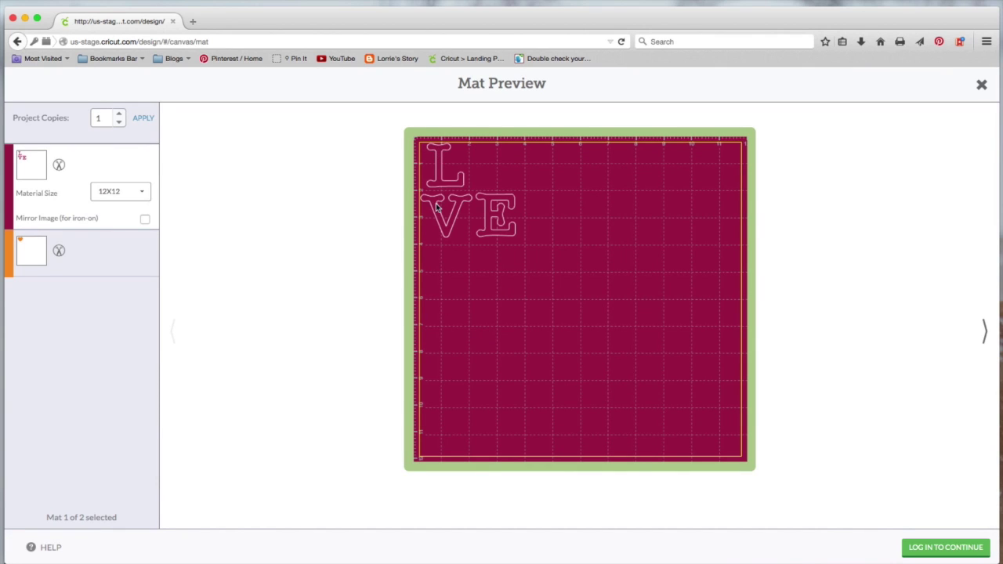
left_click(75, 248)
left_click(90, 177)
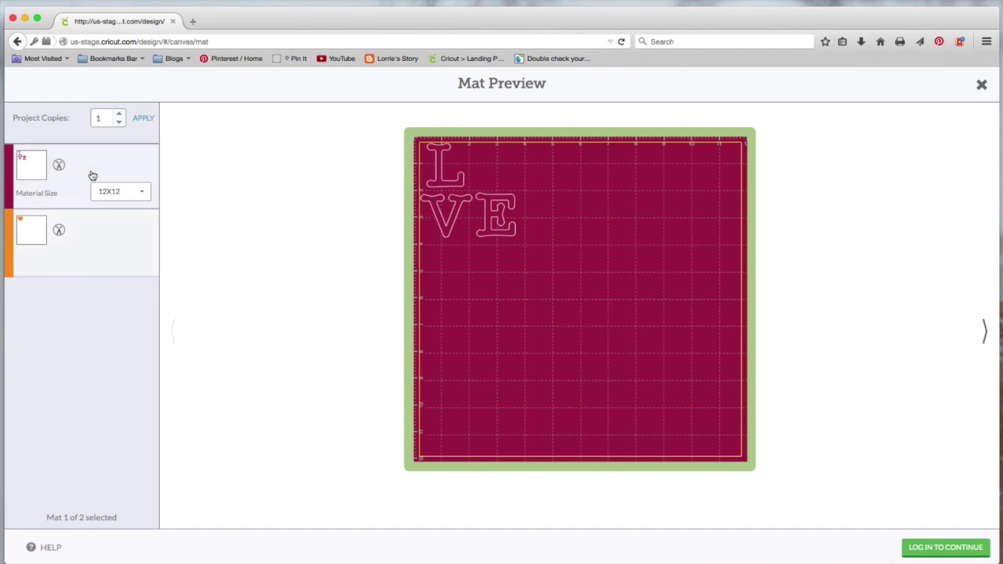
left_click(981, 84)
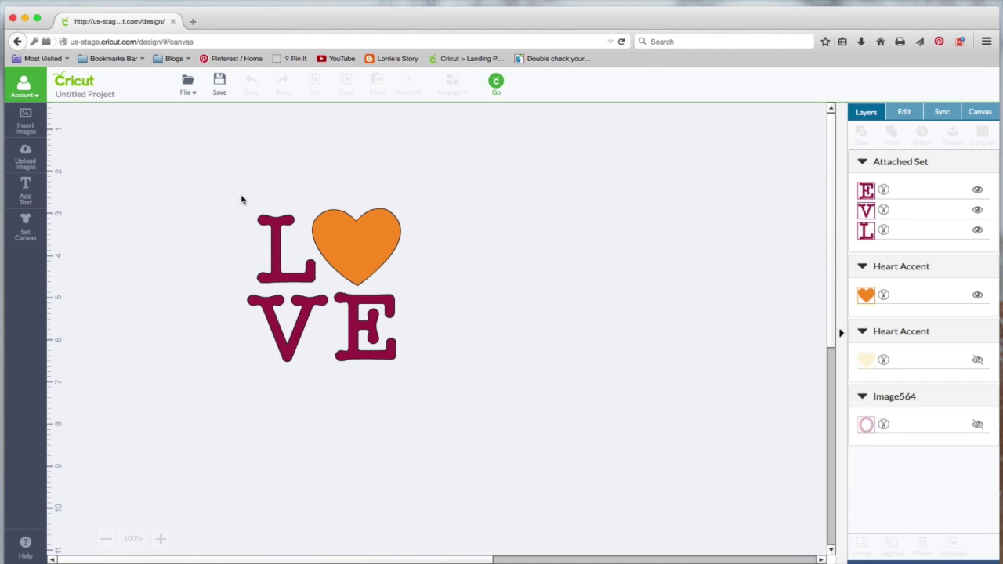
- Attach the orange heart to the L, V and E set
left_click(219, 184)
left_click_drag(290, 258, 463, 397)
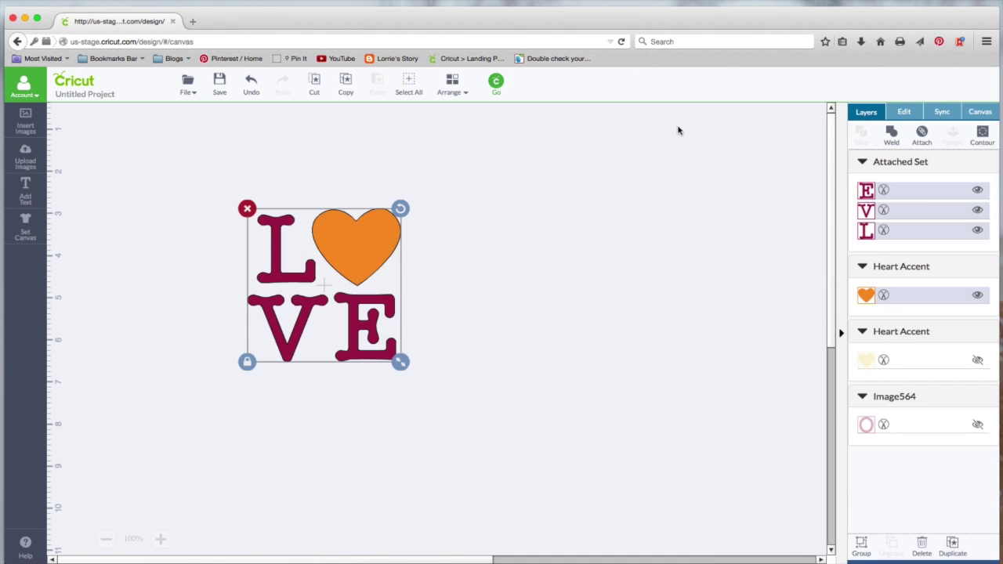
left_click(922, 132)
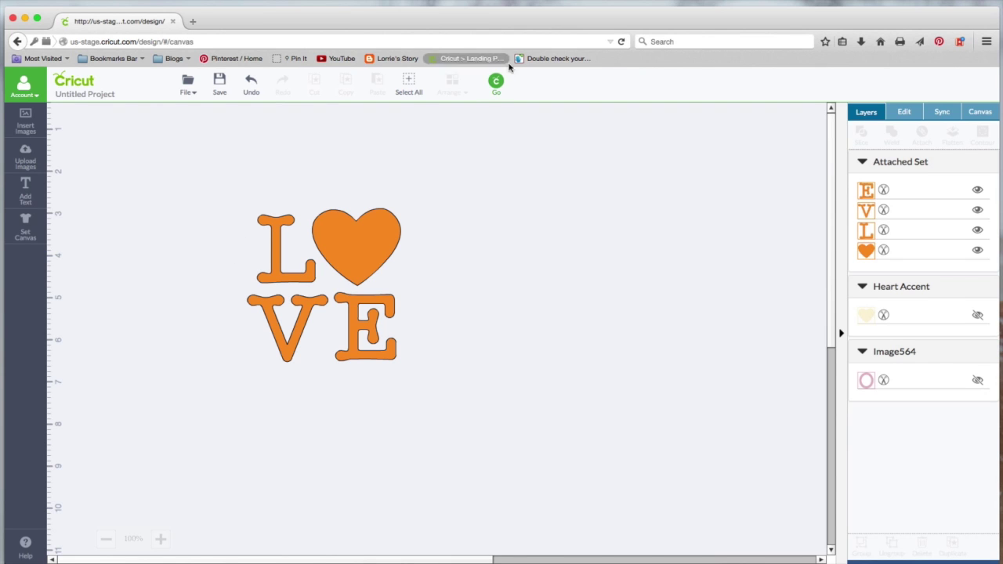
- Preview the cutting mat for the complete attached LOVE design, and return to the canvas
left_click(496, 84)
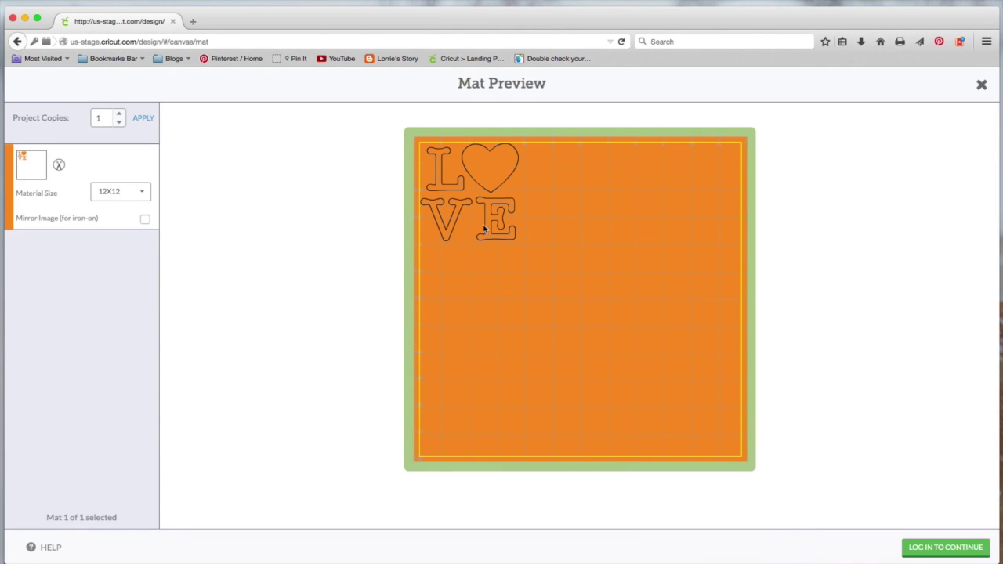
left_click(981, 83)
left_click(418, 192)
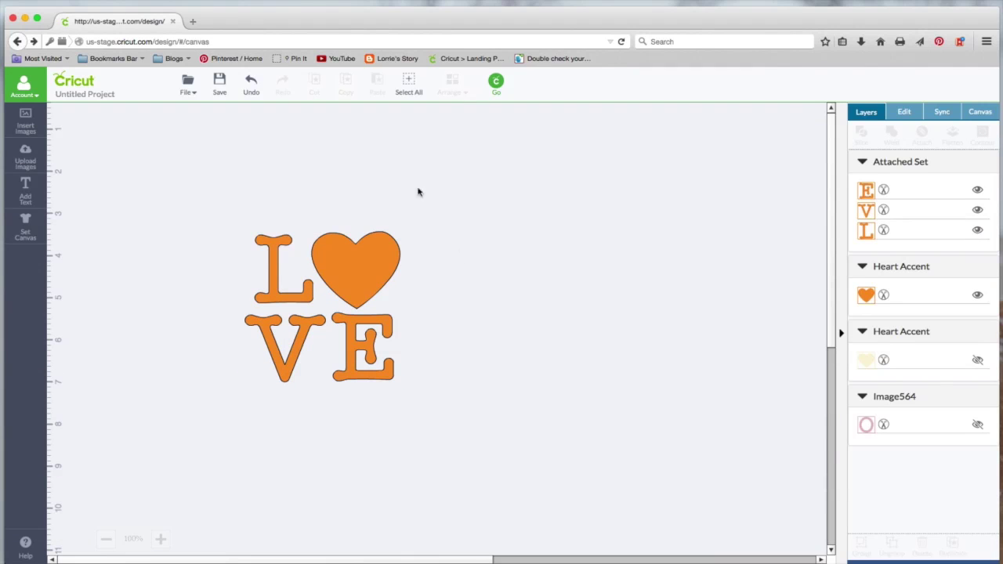
- Undo the attaching, hiding, placing and enlarging of the LOVE letters, back to the small letters in one row
left_click(252, 84)
left_click(251, 84)
left_click(251, 84)
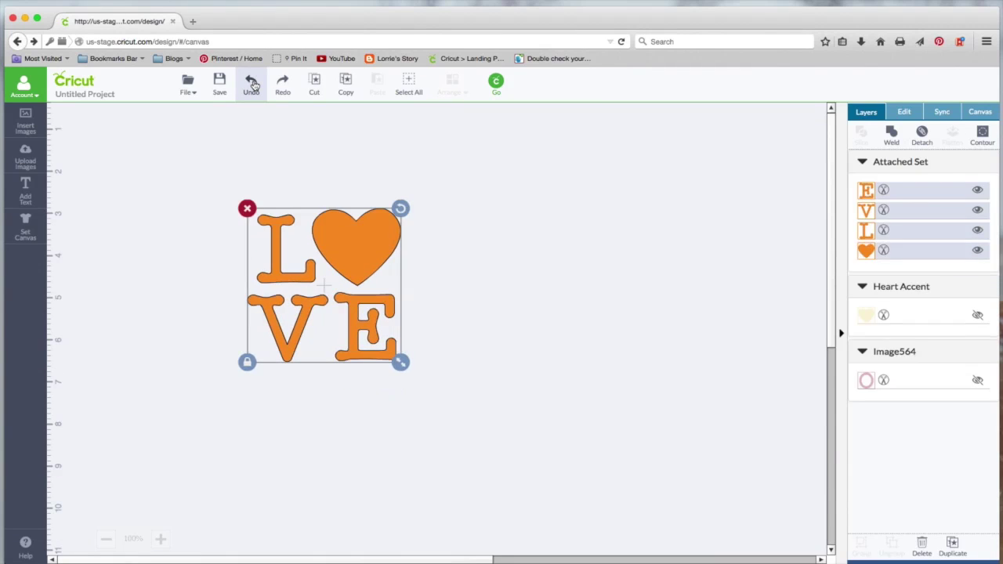
left_click(252, 84)
left_click(252, 84)
left_click(252, 84)
left_click(252, 84)
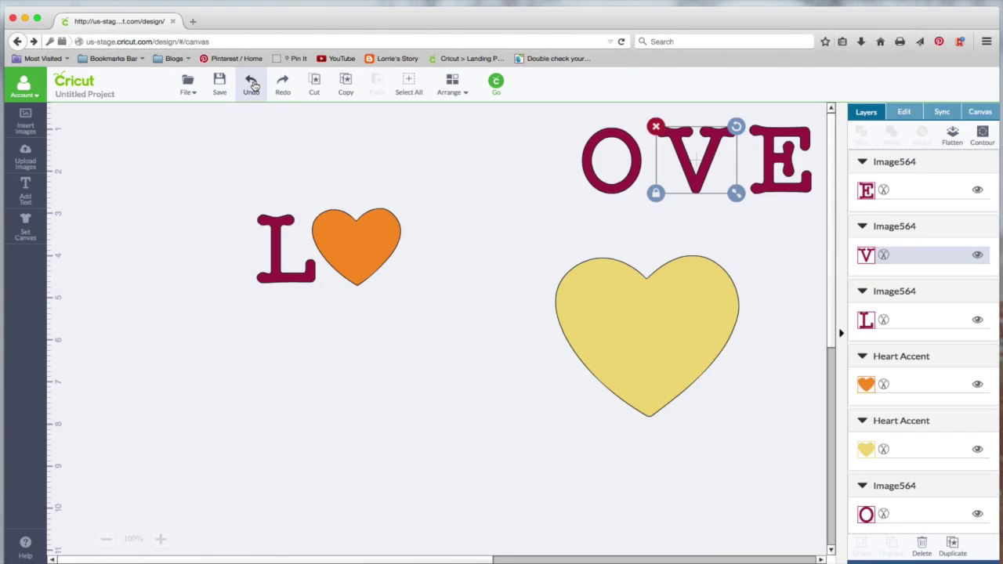
left_click(251, 84)
left_click(251, 84)
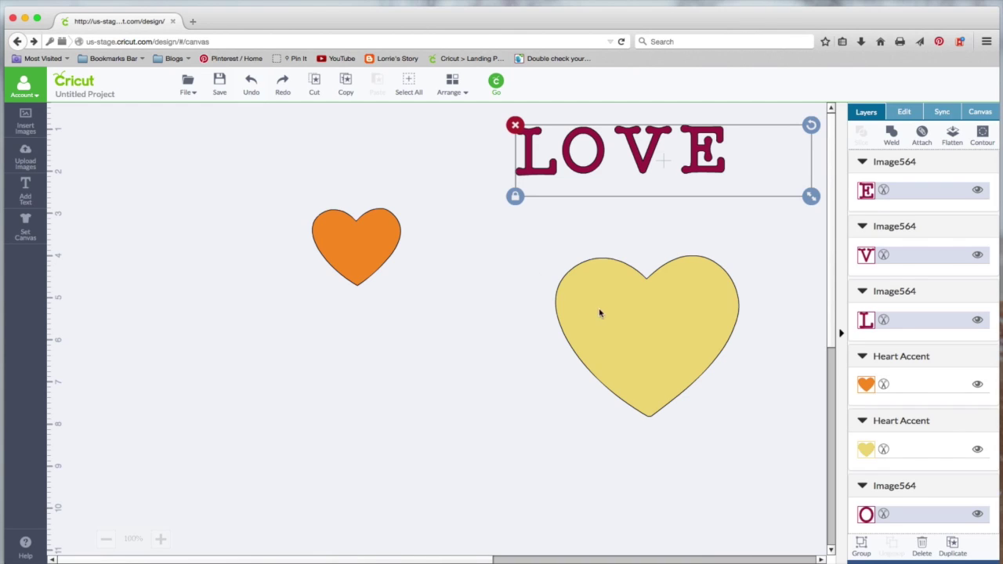
- Move the orange heart aside above the yellow heart and enlarge the yellow heart to nearly double size mid-canvas
left_click_drag(573, 309, 339, 307)
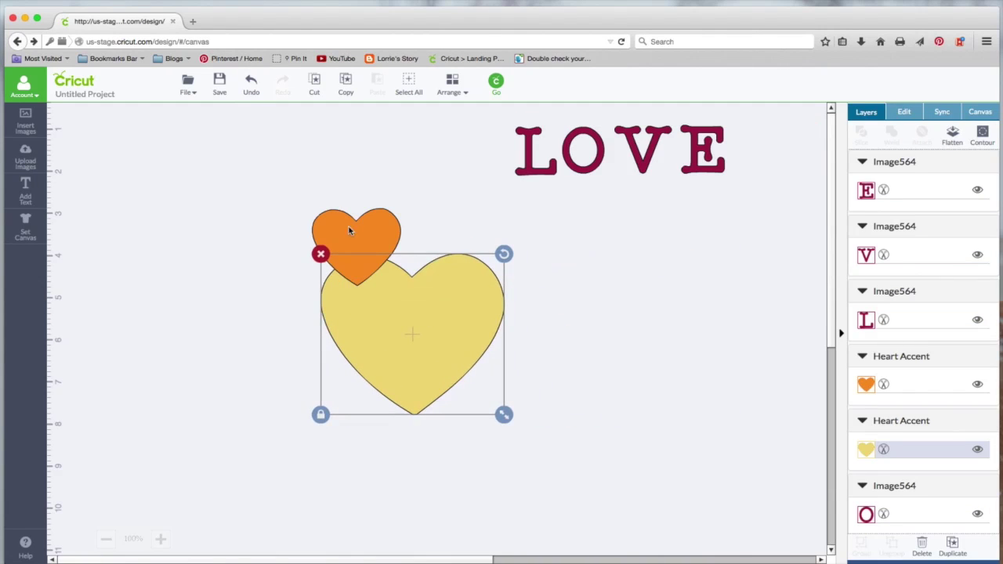
left_click_drag(368, 228, 299, 134)
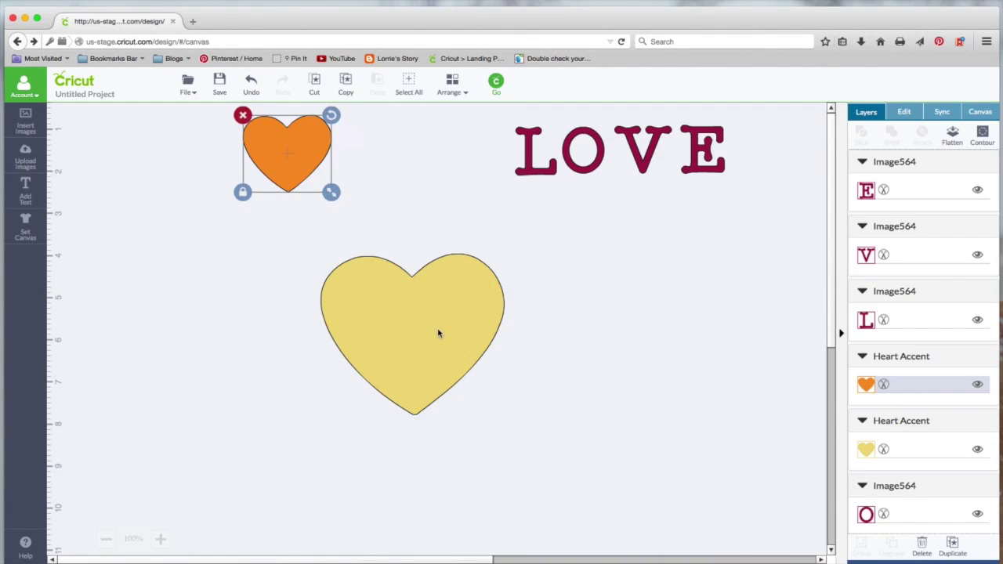
left_click_drag(446, 354, 415, 312)
left_click_drag(472, 373, 623, 506)
- Place the L on the yellow heart, the V below the L, and the E beside the V
left_click_drag(543, 175, 387, 324)
left_click_drag(656, 161, 402, 385)
left_click_drag(716, 164, 458, 389)
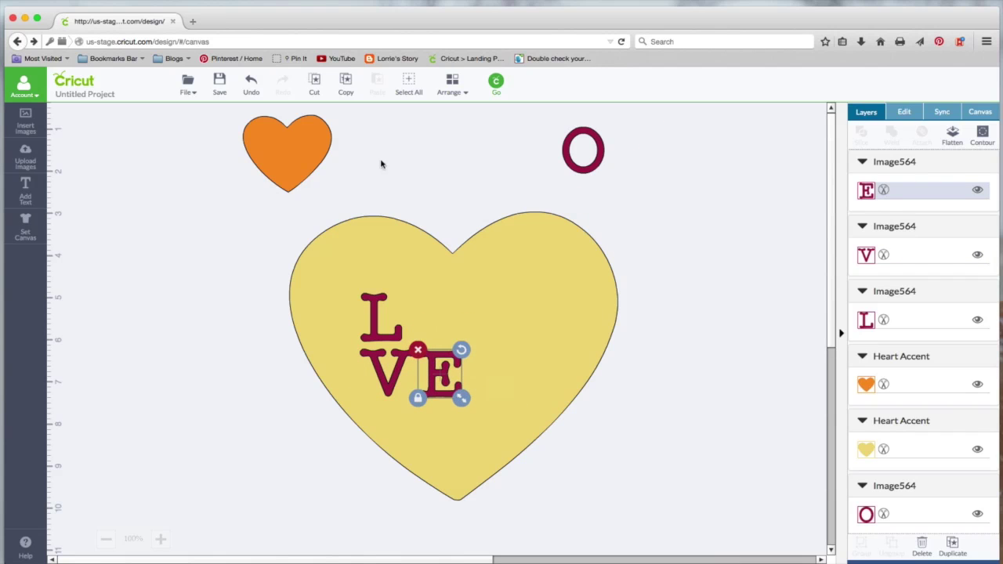
- Place the orange heart beside the L as the O and shrink it to about the letters' height
left_click_drag(312, 150, 464, 306)
left_click_drag(485, 348, 466, 336)
left_click_drag(448, 298, 452, 312)
left_click_drag(470, 346, 437, 315)
- Enlarge the L, orange heart, V and E together and center them on the yellow heart
left_click(370, 318)
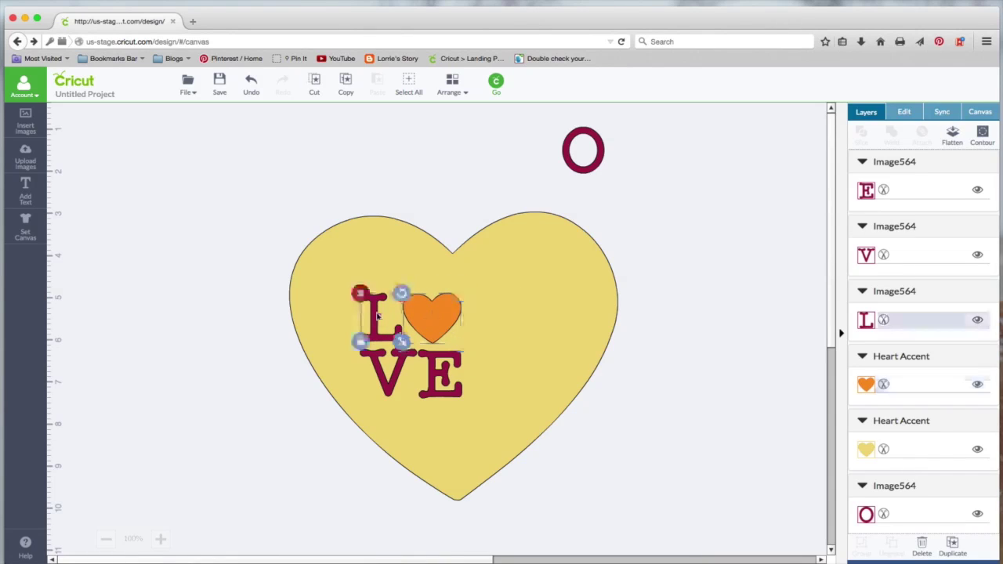
left_click(424, 312, "shift")
left_click(407, 367, "shift")
left_click(431, 368, "shift")
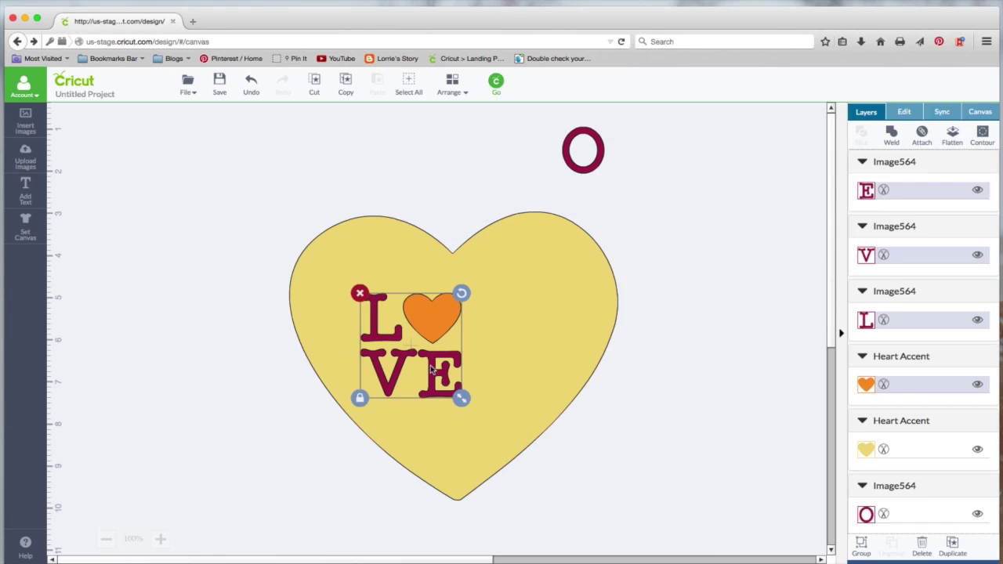
left_click_drag(430, 320, 470, 322)
left_click_drag(498, 397, 543, 441)
left_click_drag(511, 326, 495, 307)
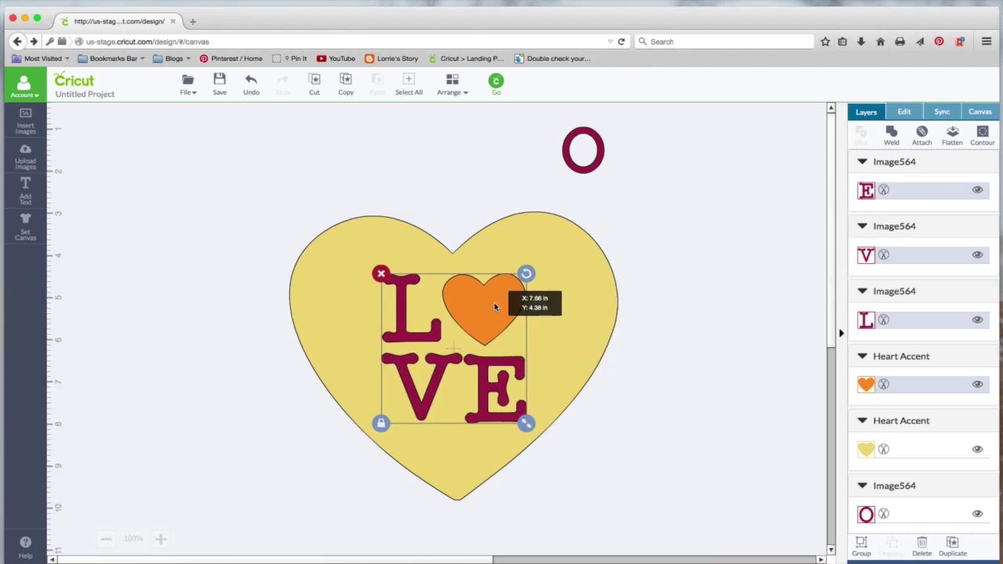
- Flatten the yellow heart, the three letters and the orange heart into one printable image
left_click(702, 393)
left_click_drag(244, 192, 674, 530)
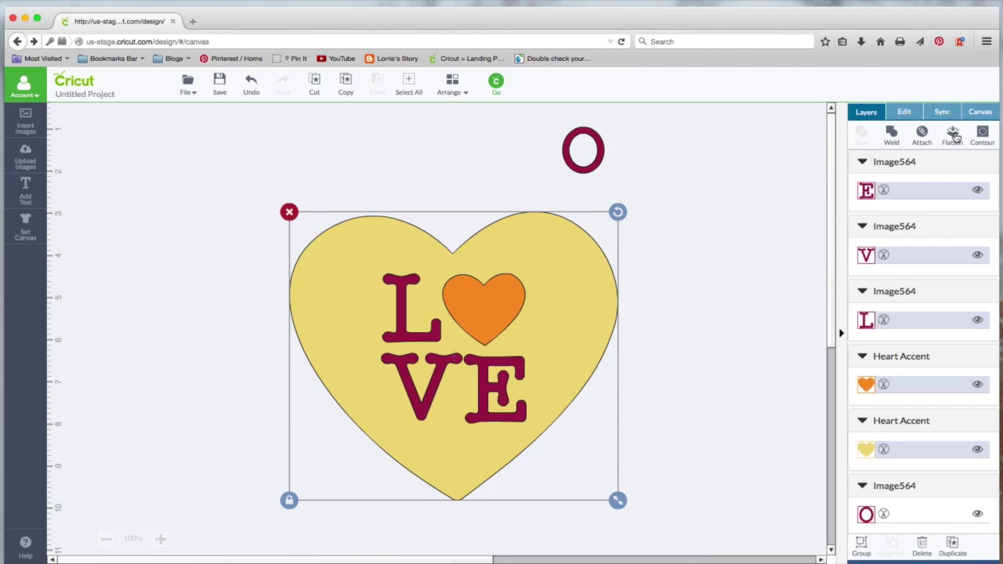
left_click(954, 135)
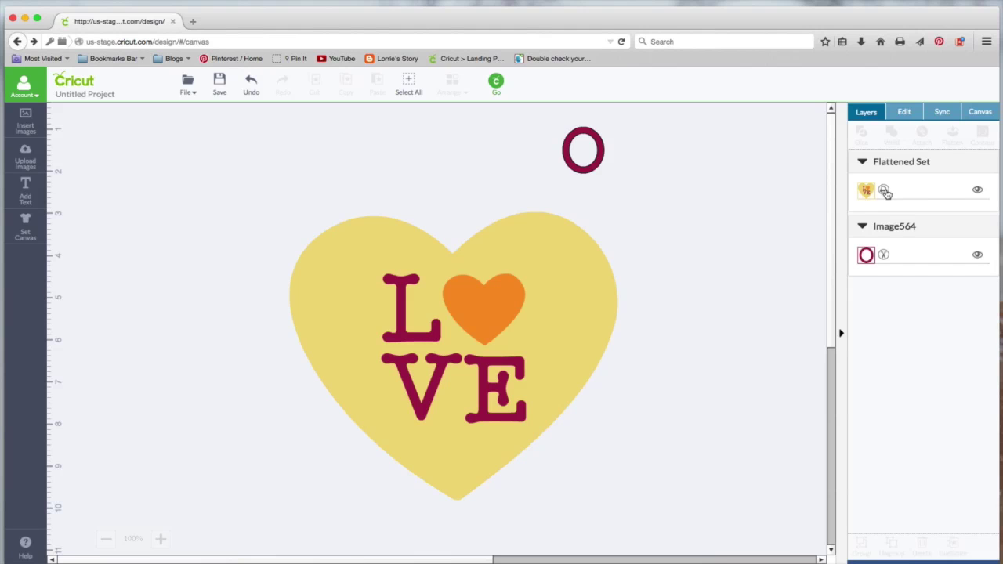
- Hide the leftover letter O and shrink the flattened heart to about two thirds of its size
left_click(604, 172)
left_click(977, 255)
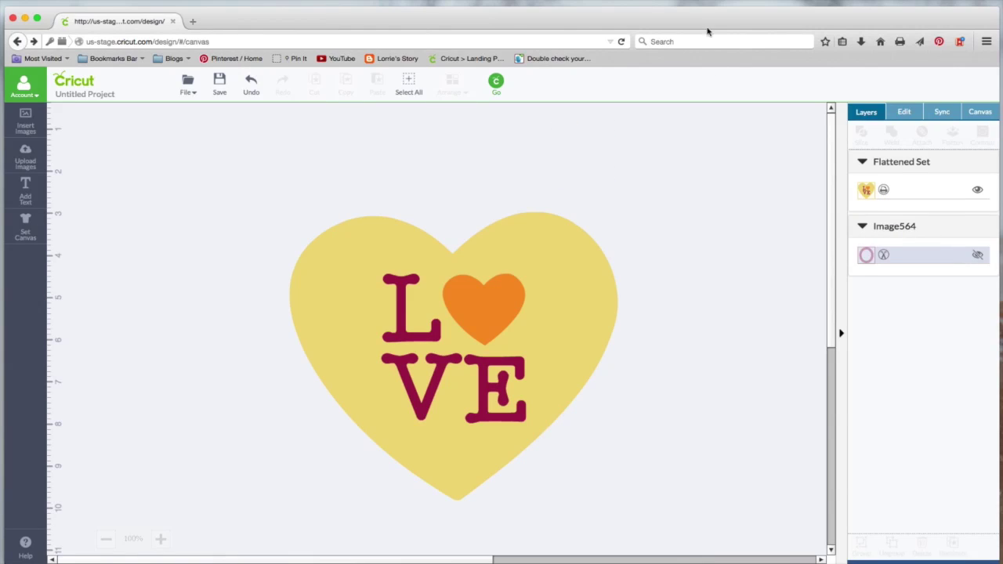
left_click(572, 288)
left_click_drag(617, 500, 530, 400)
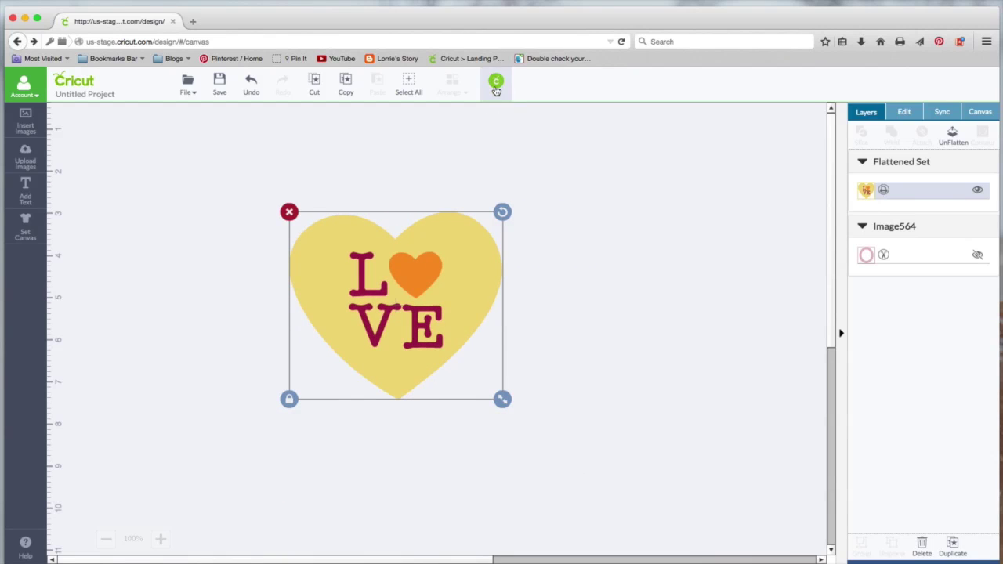
- Preview the print-and-cut mat for the flattened heart, and return to the canvas with the heart selected
left_click(496, 88)
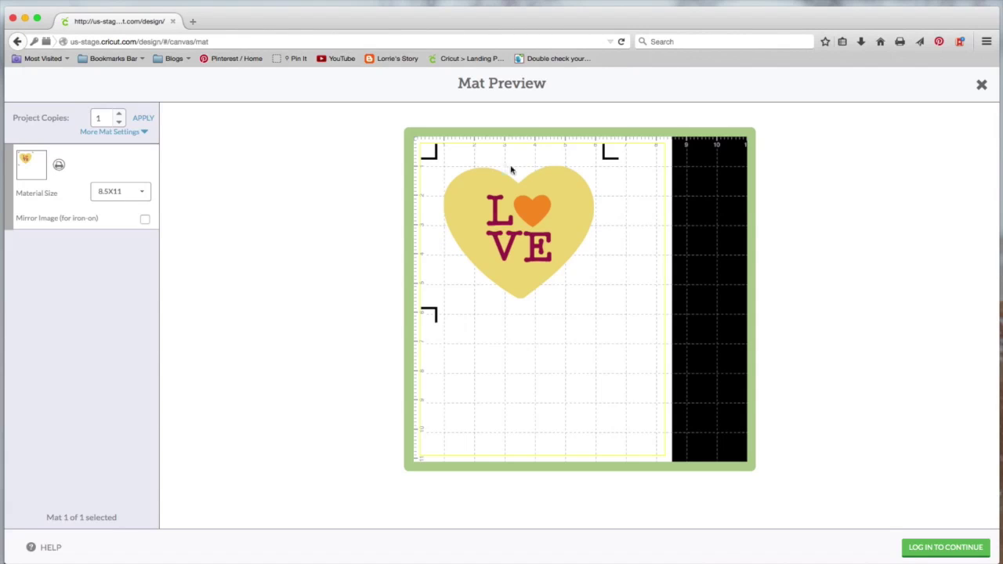
left_click(982, 87)
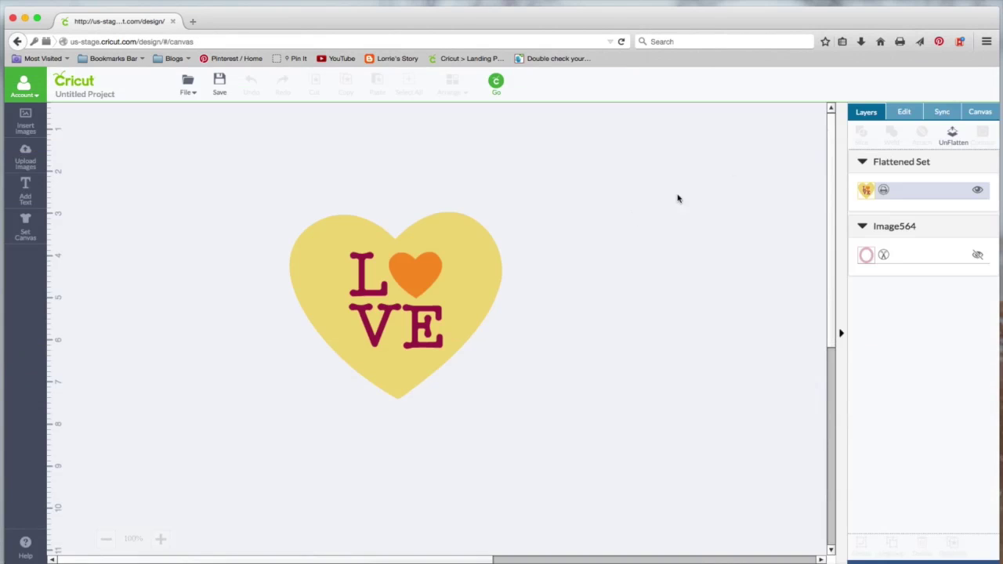
left_click(407, 215)
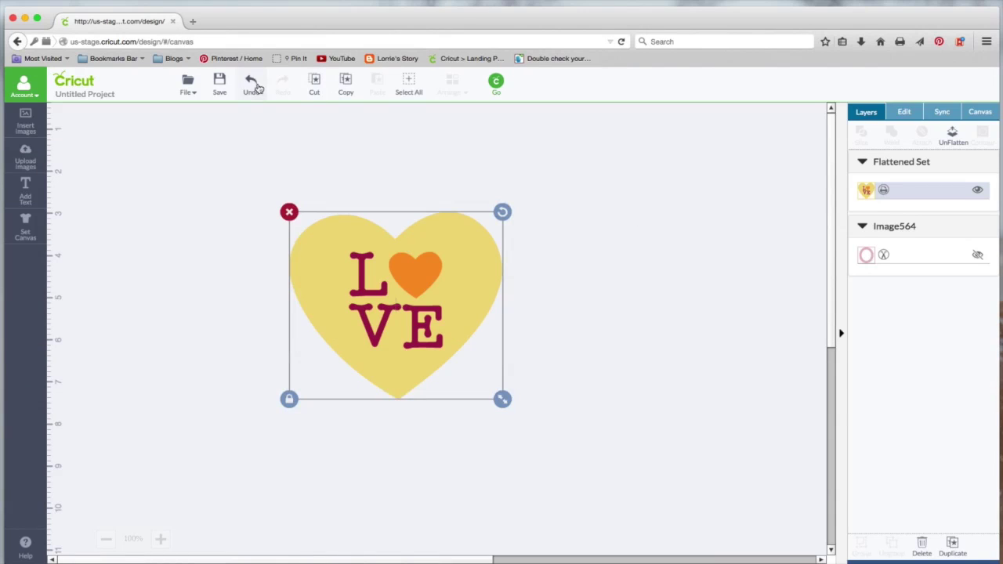
- Undo the flattening and the arrangement of the letters and orange heart on the large yellow heart
left_click(251, 83)
left_click(251, 83)
left_click(251, 83)
left_click(251, 83)
left_click(250, 83)
left_click(251, 84)
left_click(250, 83)
left_click(251, 83)
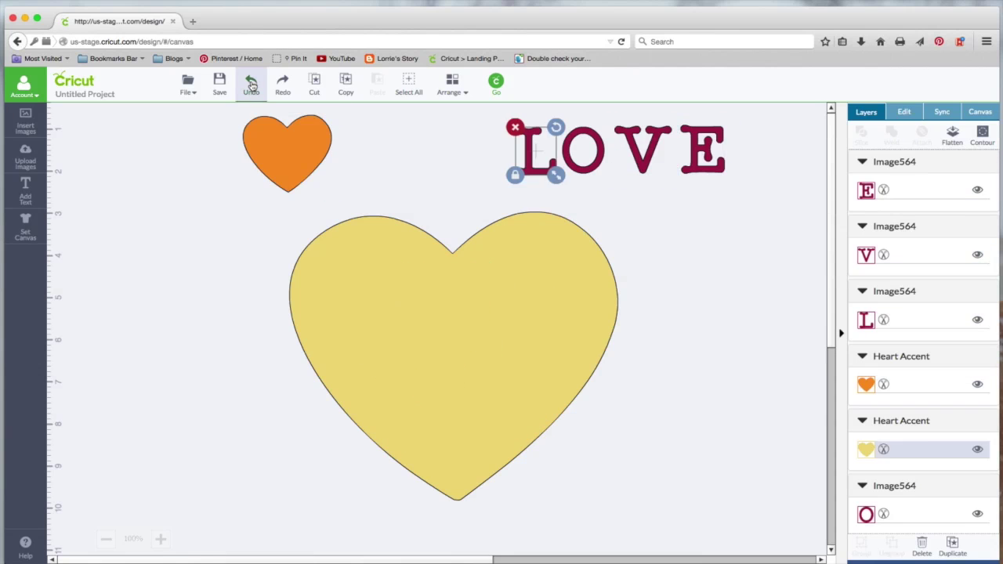
- Undo the yellow heart's enlargement, and position the orange heart above it and the letter O below the other letters
left_click(251, 83)
left_click(251, 83)
left_click_drag(362, 241, 340, 176)
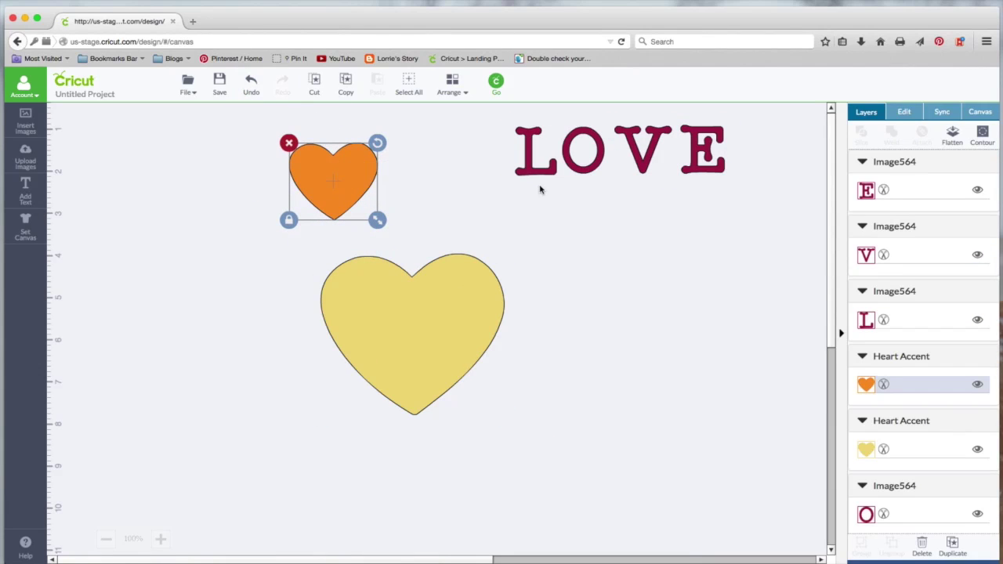
left_click_drag(595, 165, 600, 261)
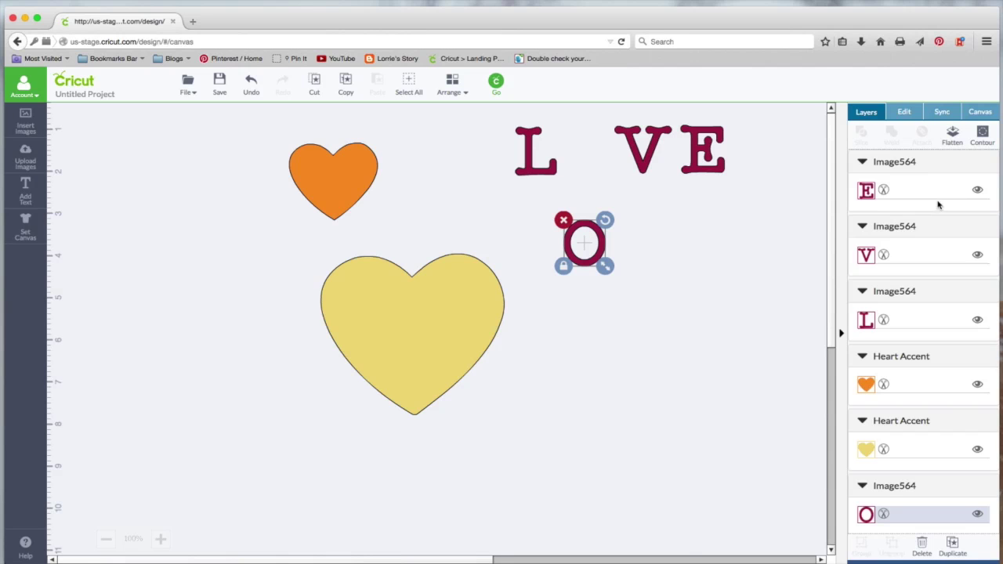
- Try filling the letter O's centre with Contour and shifting the solid oval, and undo these changes
left_click(982, 133)
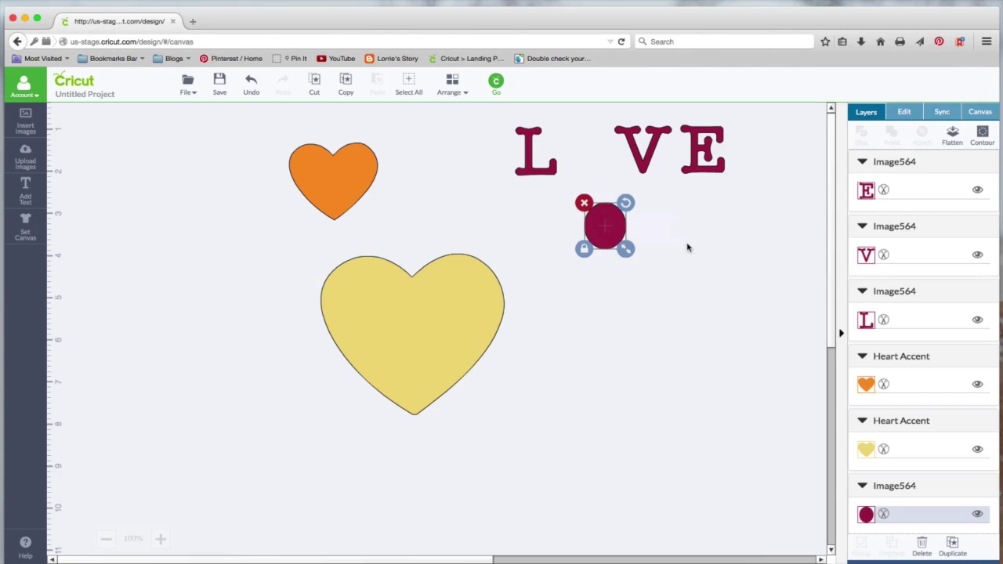
mouse_move(607, 226)
left_mouse_down()
mouse_move(605, 264)
mouse_move(600, 228)
left_mouse_up()
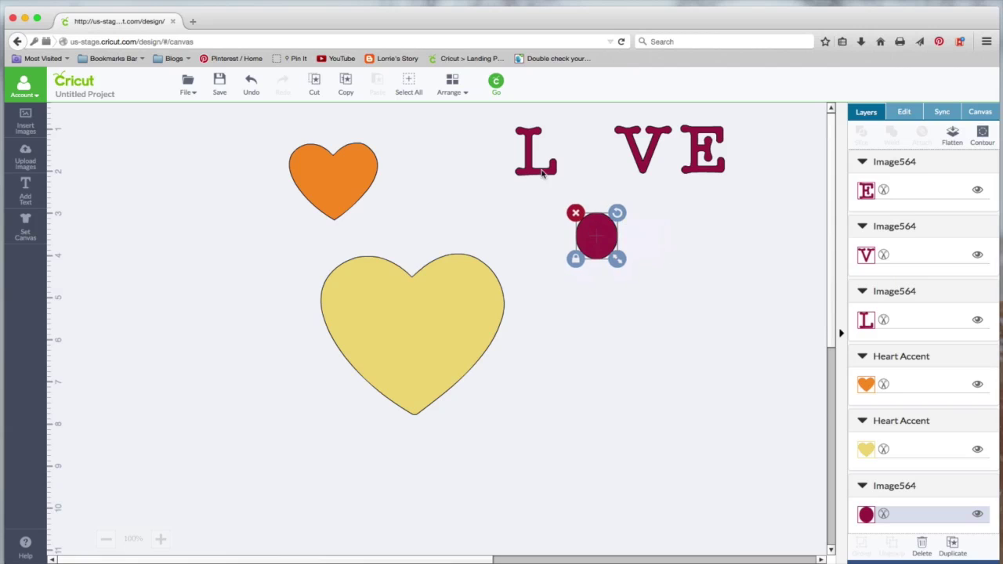
left_click(252, 83)
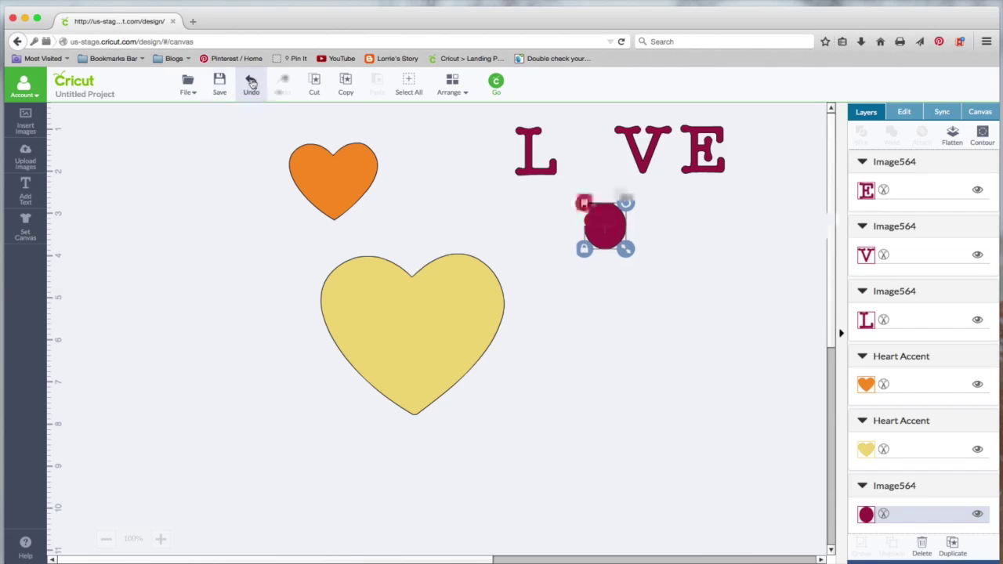
left_click(251, 83)
left_click(251, 83)
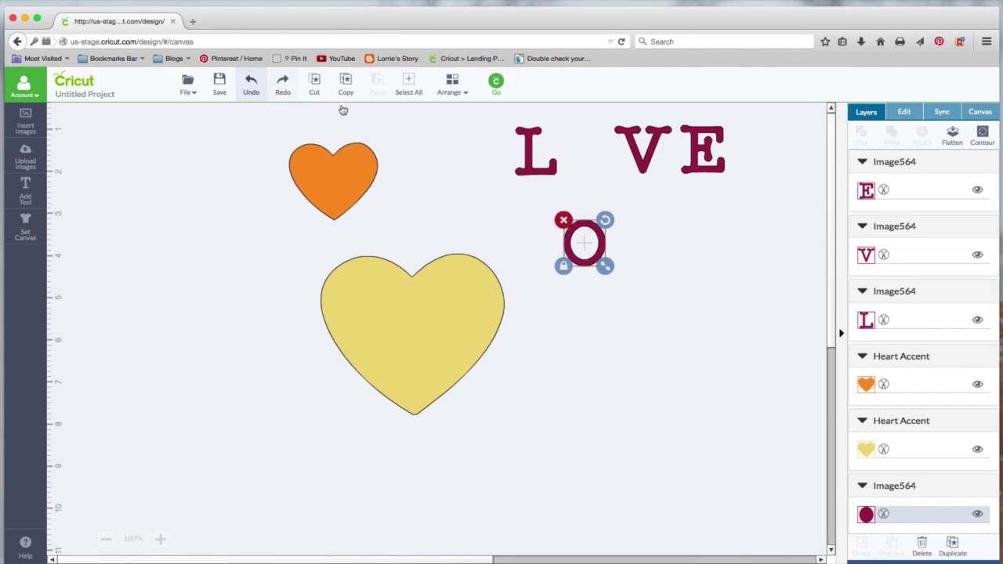
- Use Contour on the letter O to hide its inner cut line and make it a solid oval
left_click(657, 220)
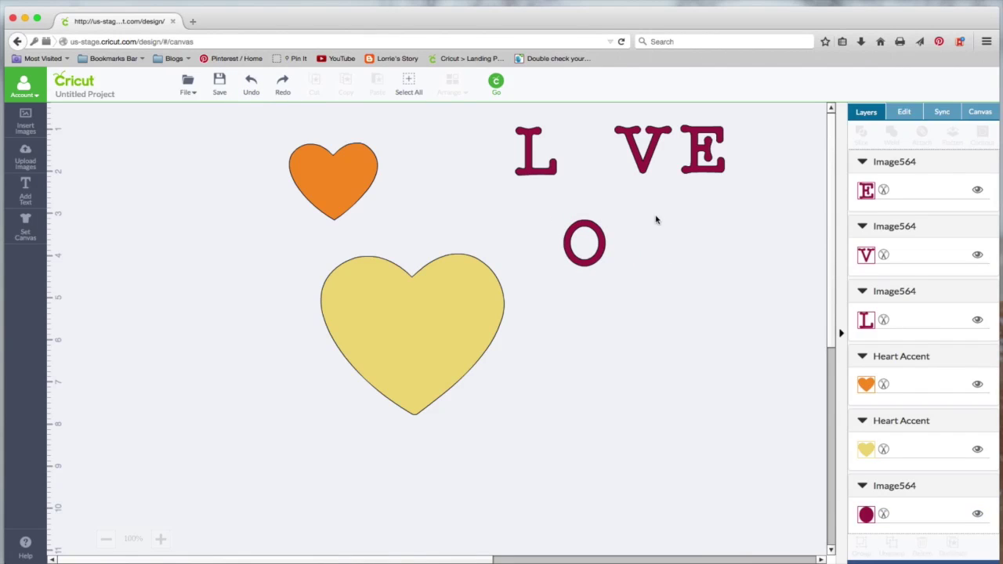
left_click(597, 252)
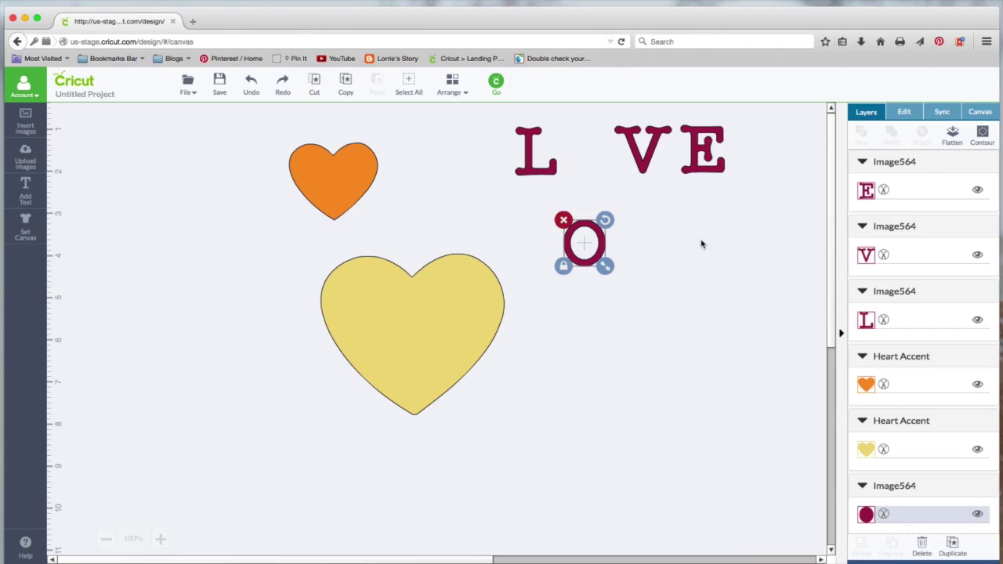
left_click(984, 136)
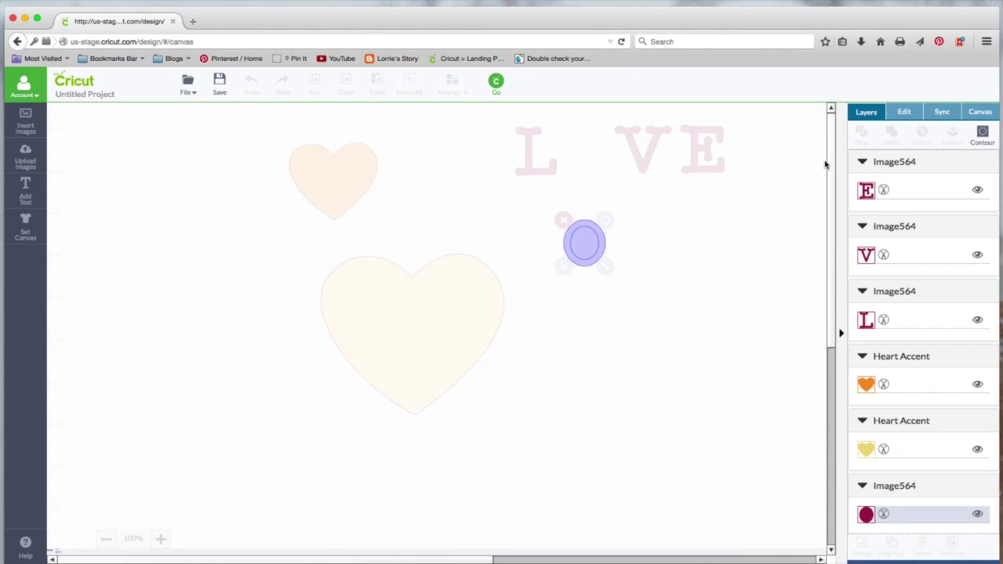
left_click(586, 243)
left_click(747, 204)
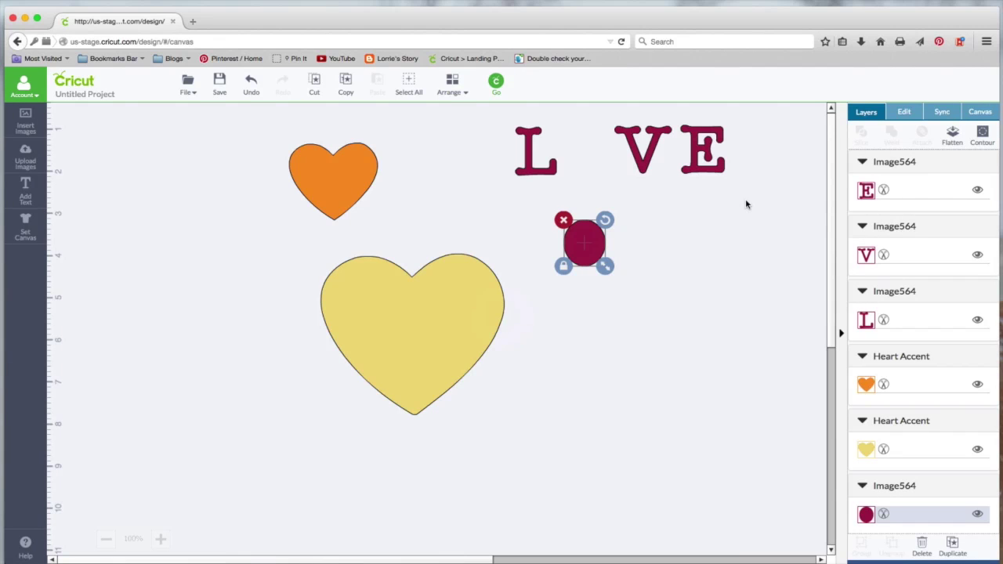